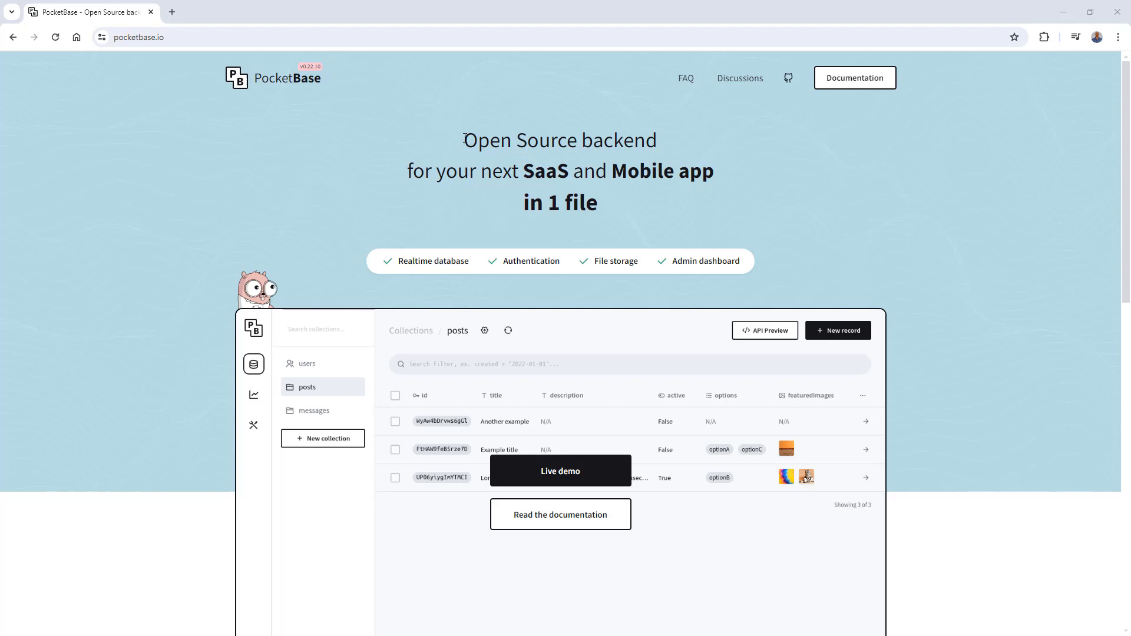
- Look over the PocketBase homepage's headline, feature list and JavaScript SDK sample, and open the documentation
left_click_drag(465, 137, 596, 204)
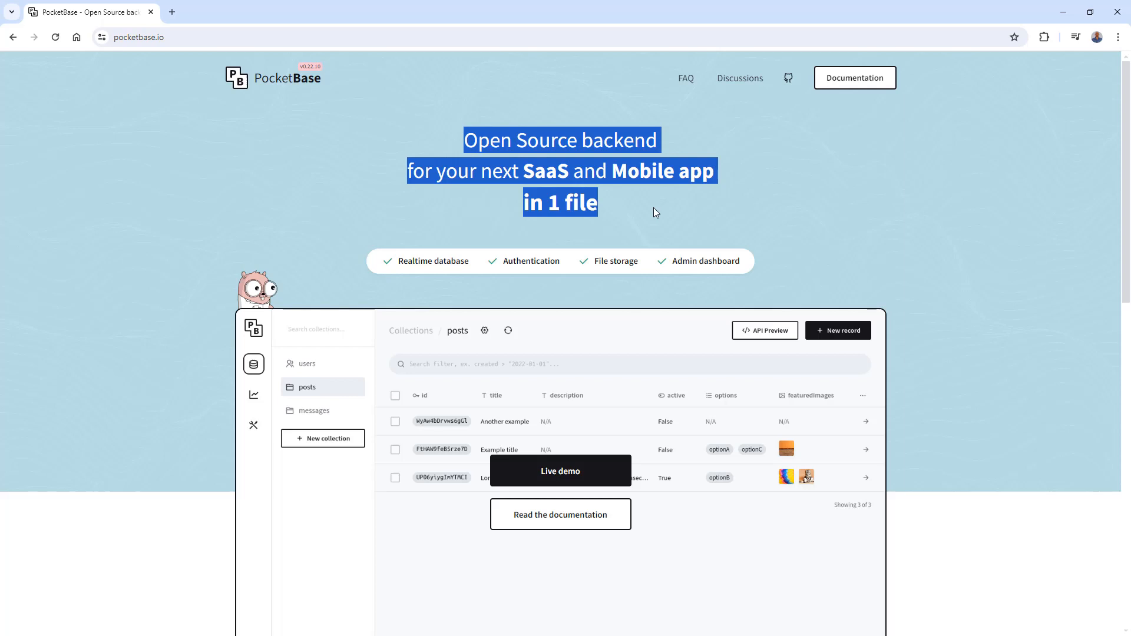
left_click(656, 212)
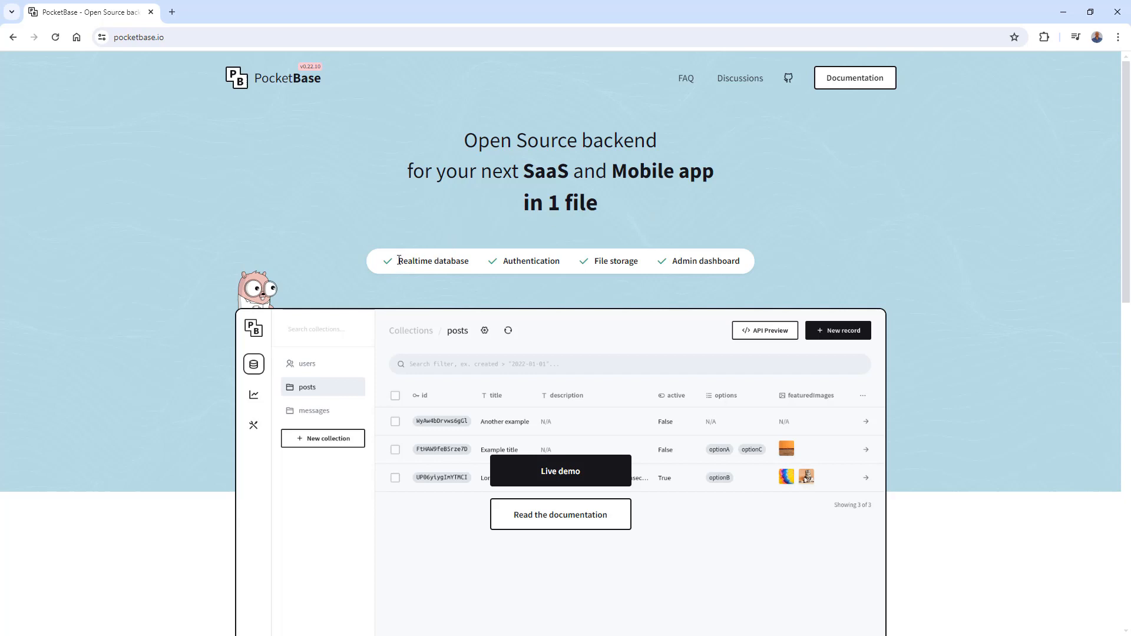
left_click_drag(399, 263, 741, 265)
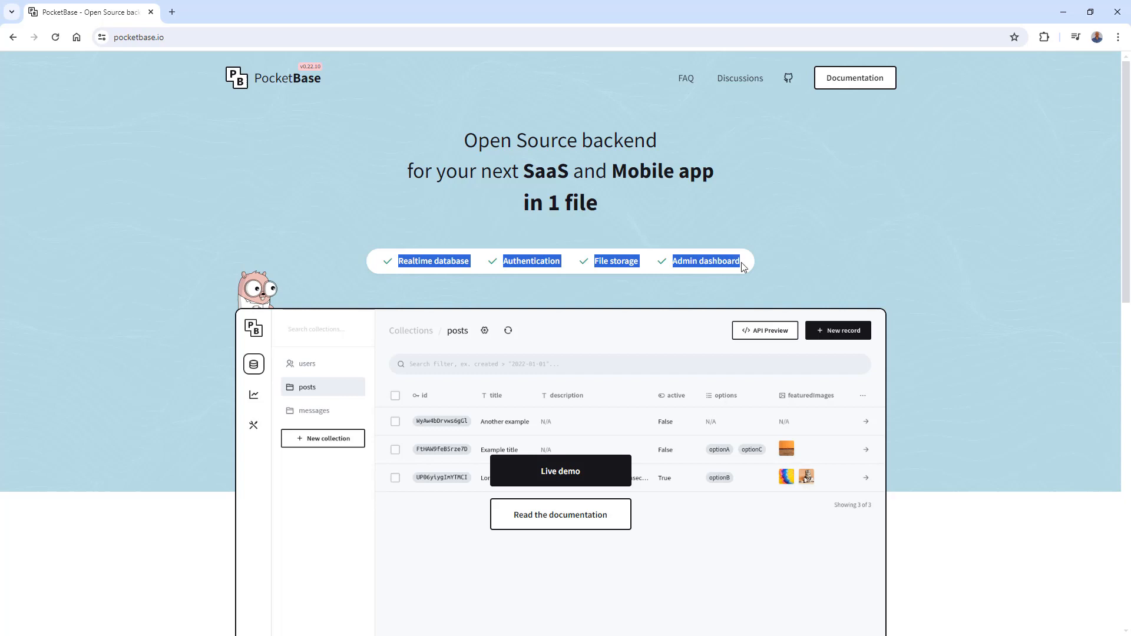
left_click(923, 247)
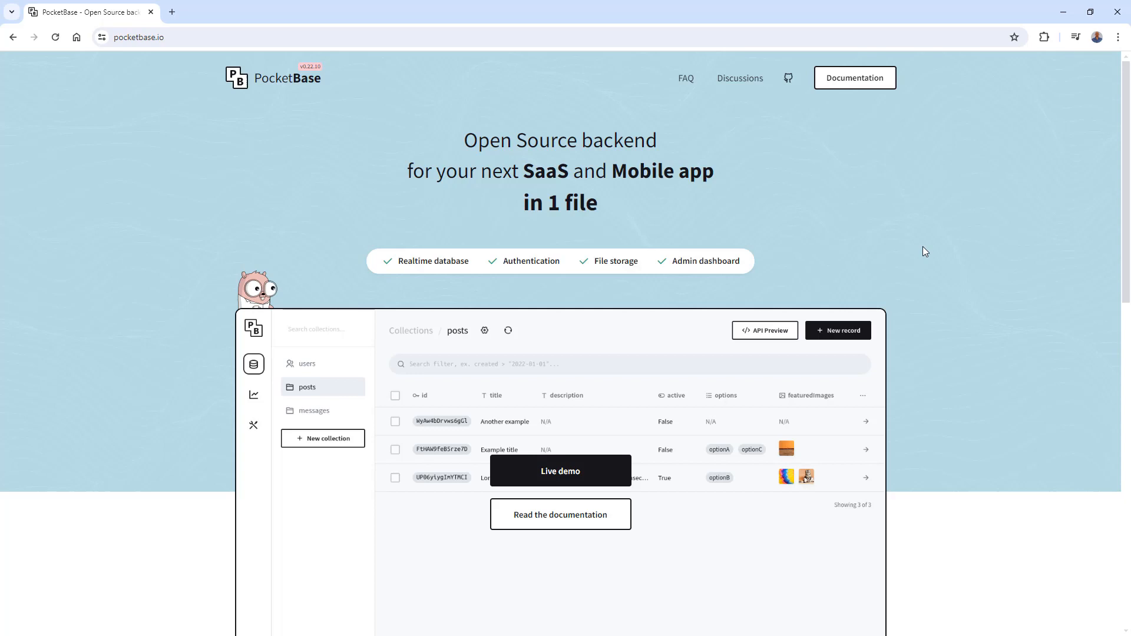
scroll(922, 247, "down", 5)
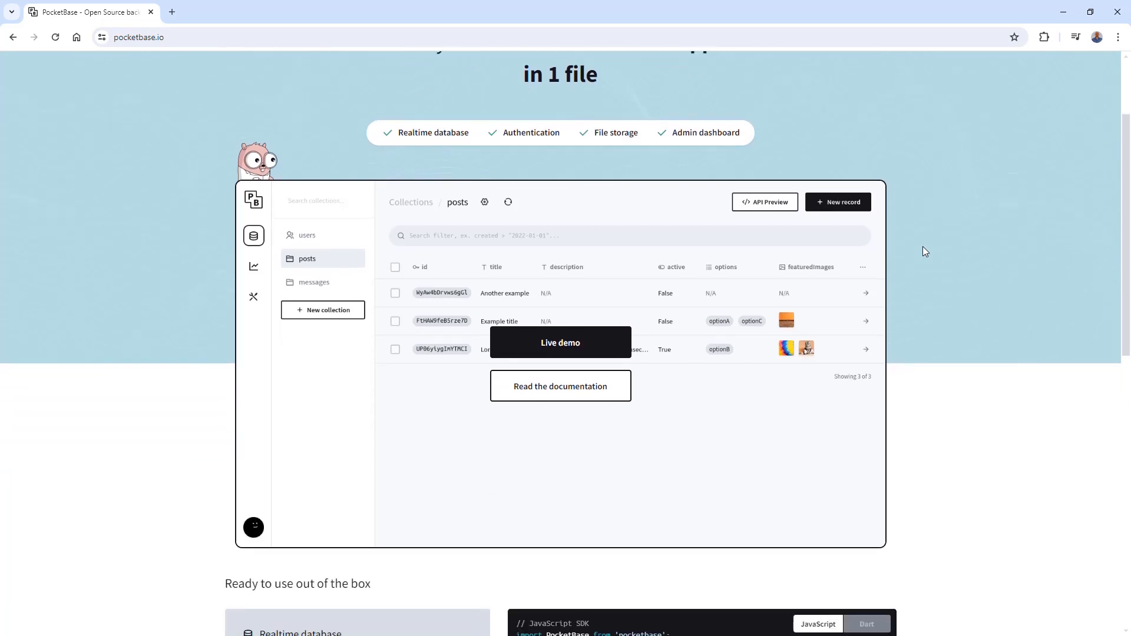
scroll(924, 252, "down", 2)
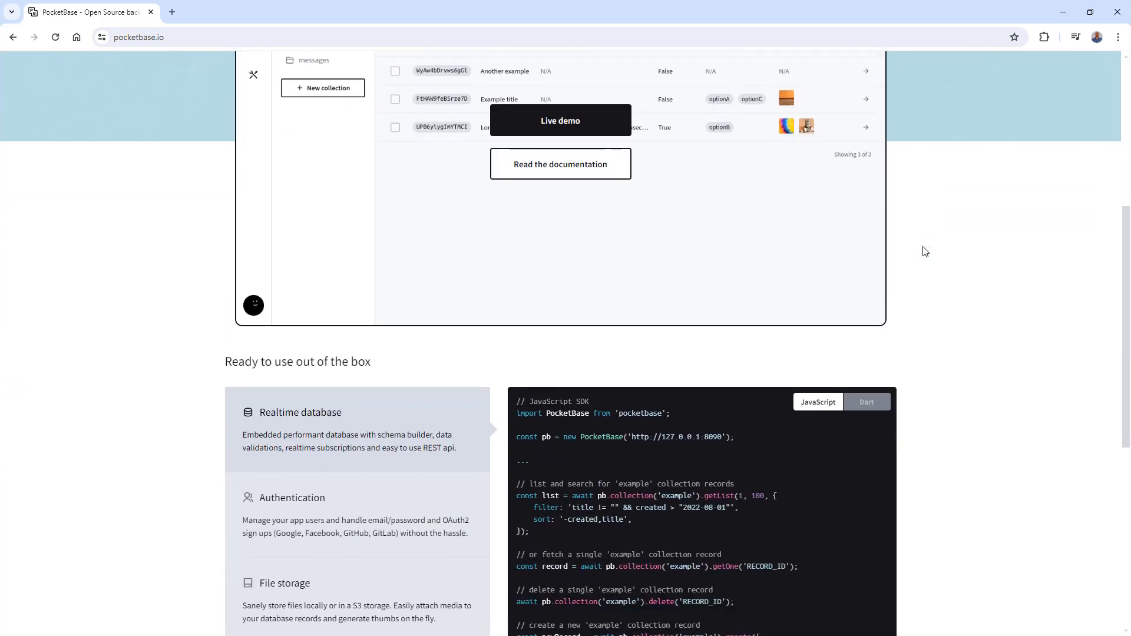
scroll(925, 252, "down", 3)
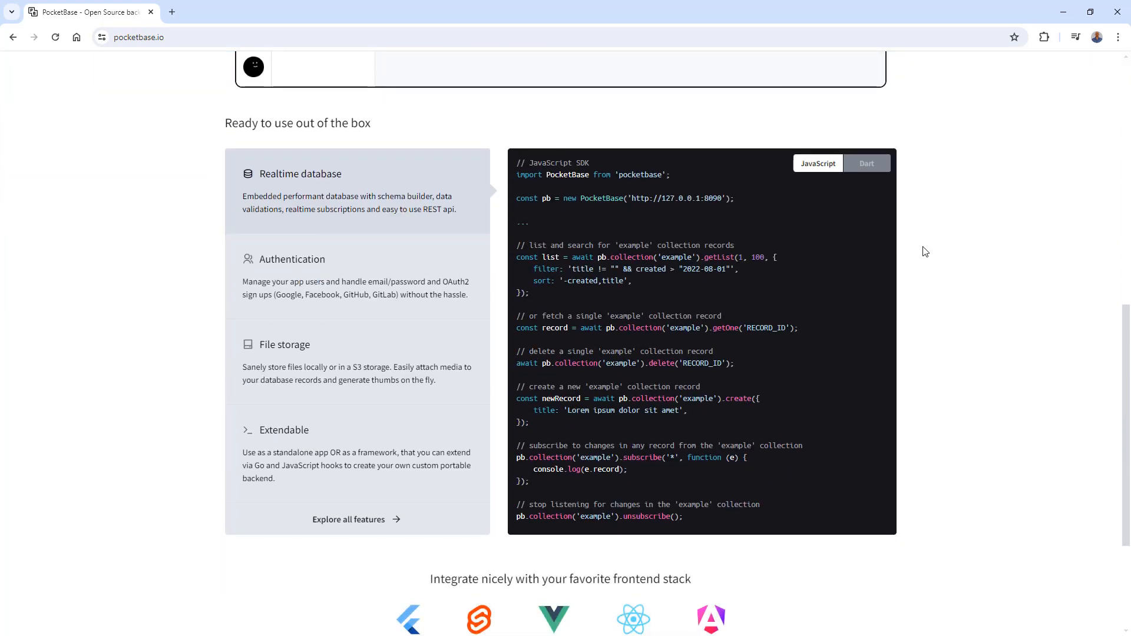
scroll(924, 252, "down", 3)
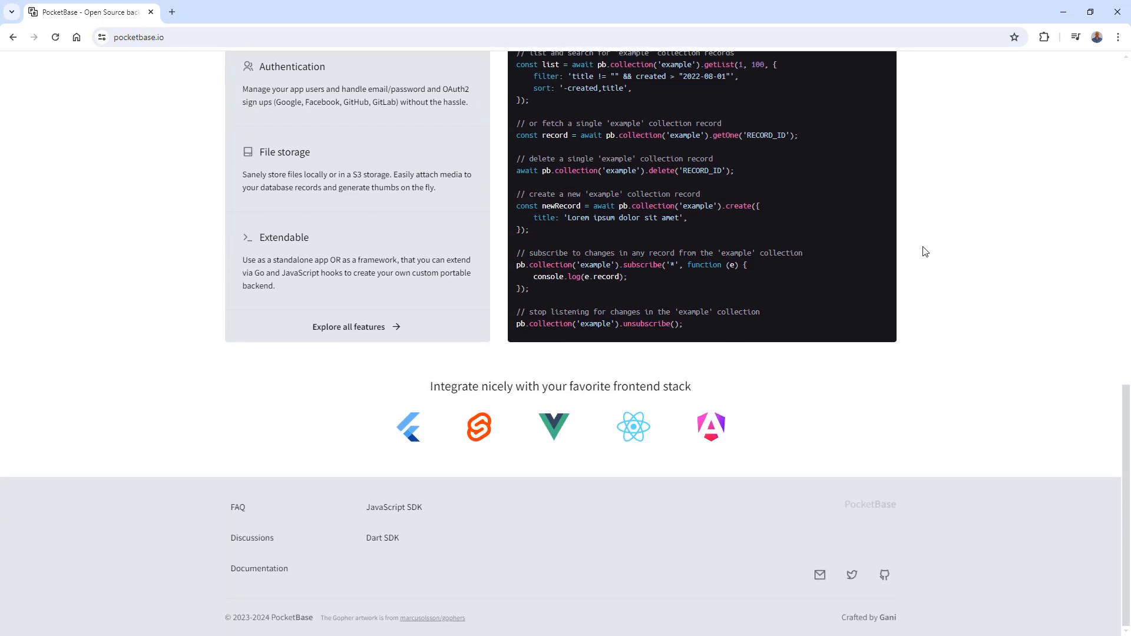
scroll(925, 251, "up", 2)
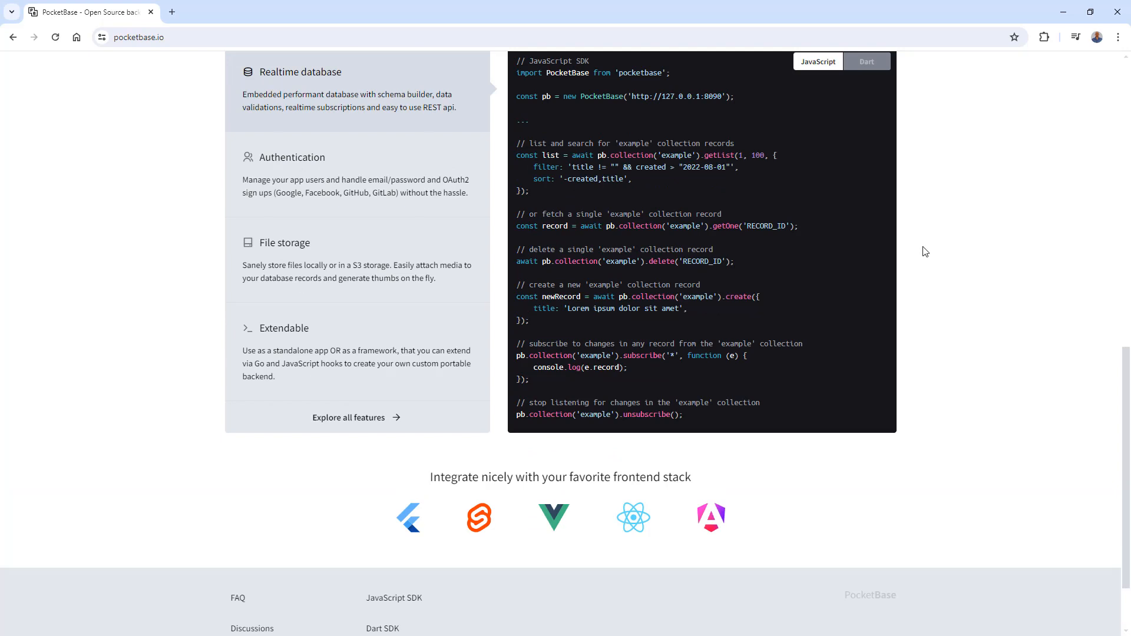
scroll(925, 252, "up", 10)
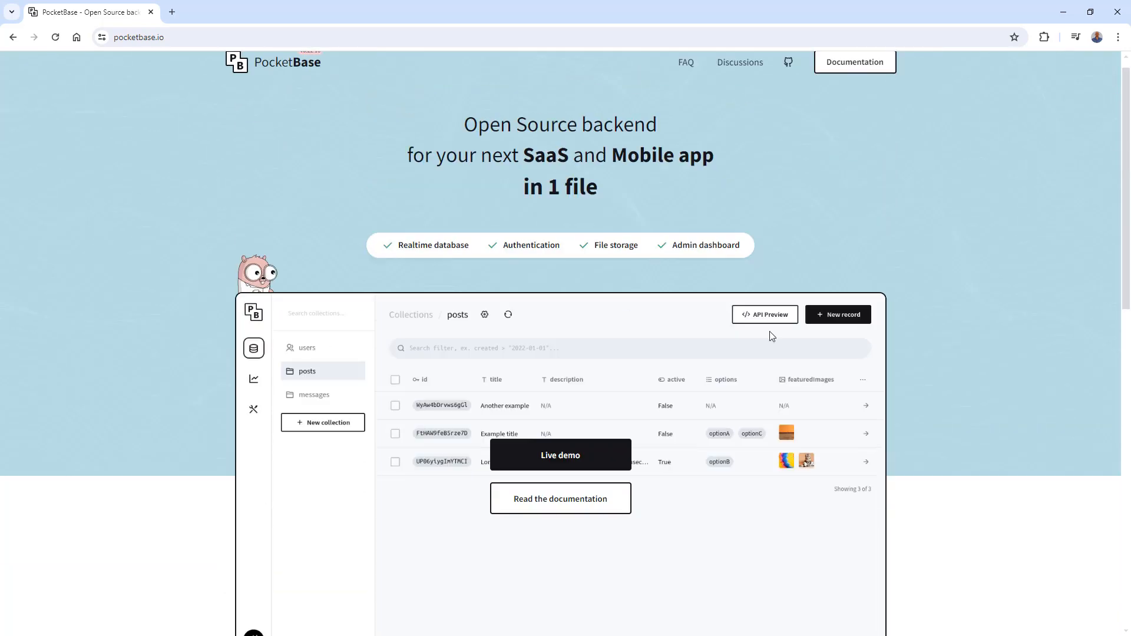
left_click(549, 502)
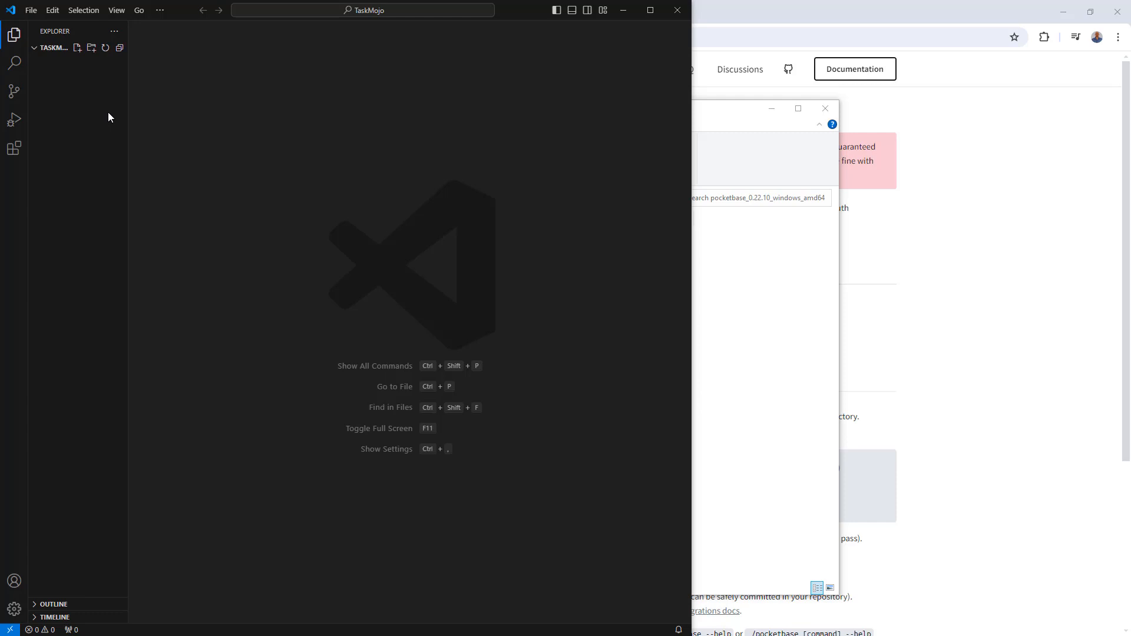
- In Visual Studio Code, create a Pocketbase folder in the TaskMojo project and add pocketbase.exe from the extracted download to it
left_click(91, 50)
type("Pocketbase")
key("Return")
left_click(695, 112)
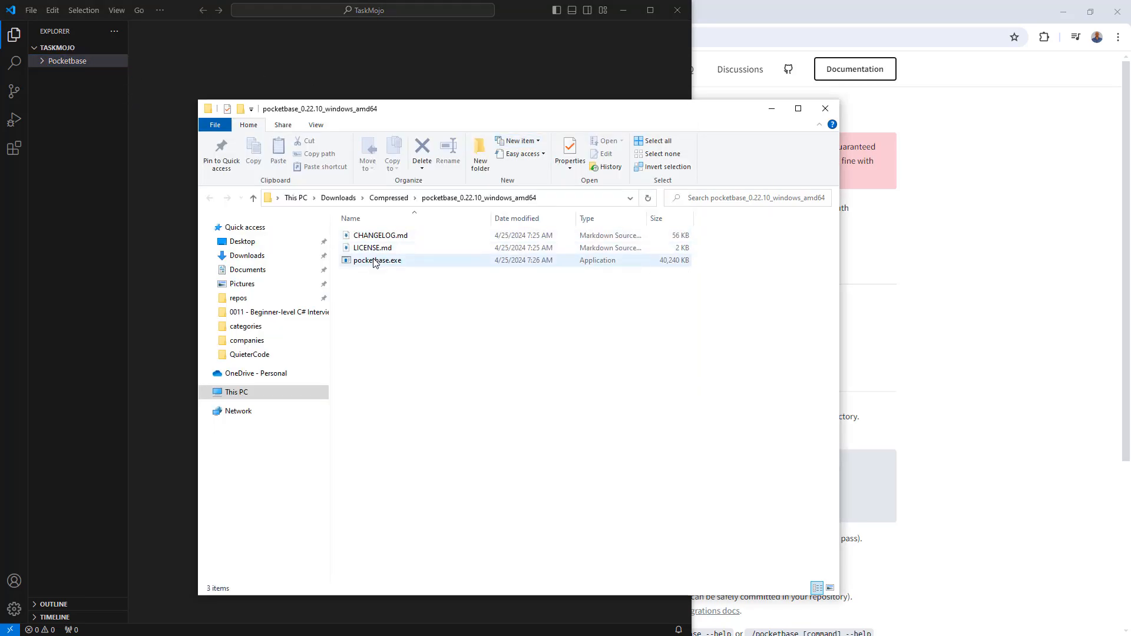
left_click_drag(375, 262, 67, 62)
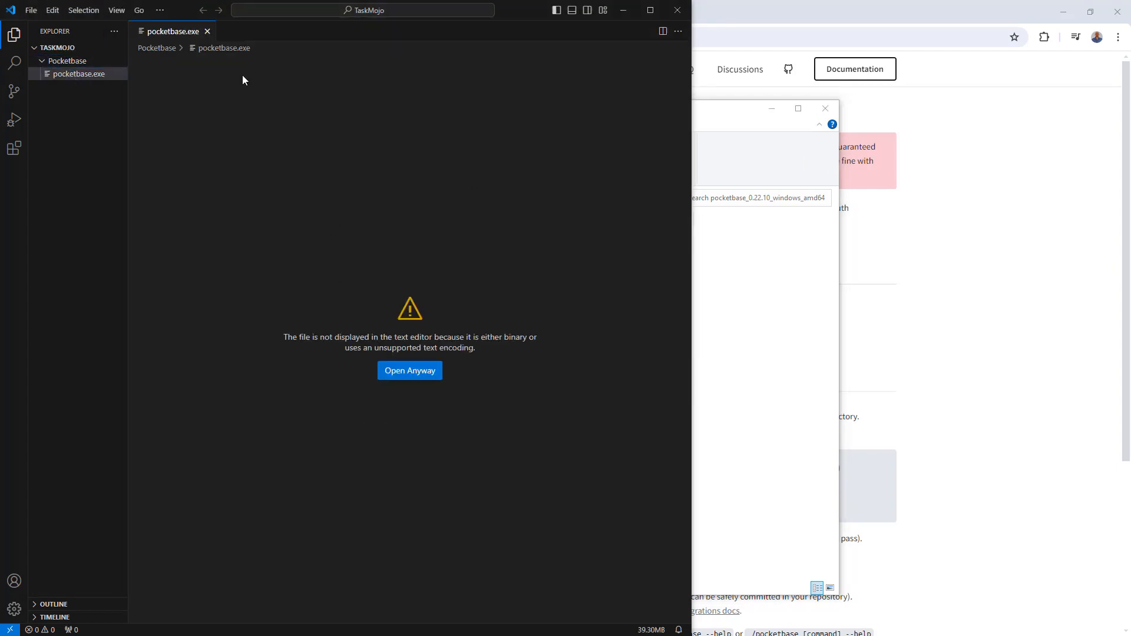
left_click(207, 31)
- Start the PocketBase server from the integrated terminal in the pocketbase folder with ./pocketbase serve
left_click(117, 10)
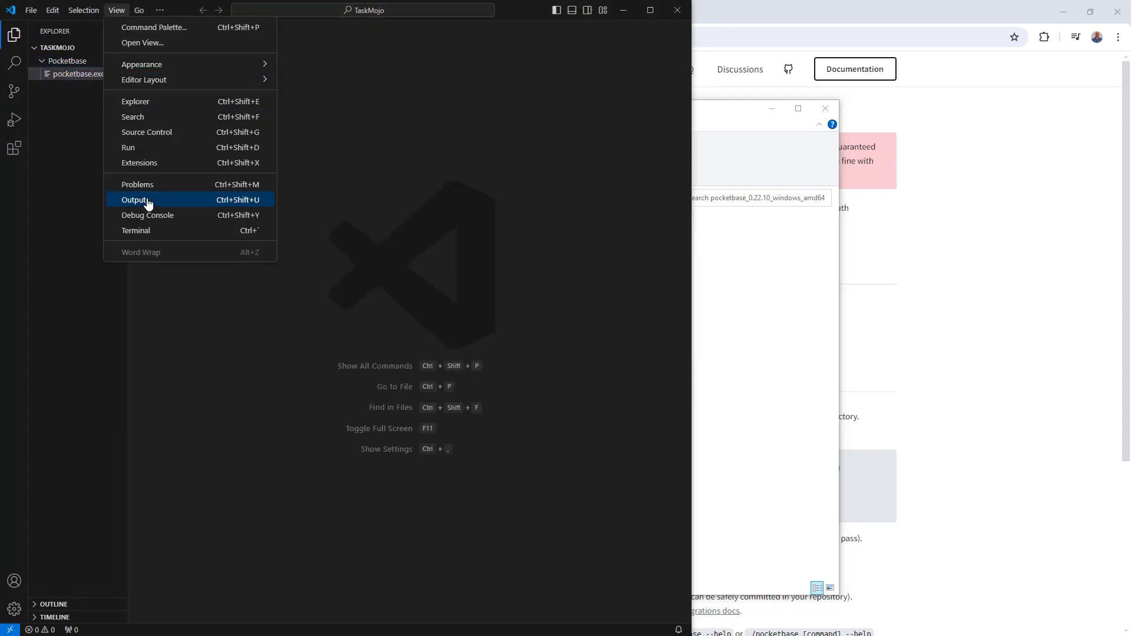
left_click(144, 230)
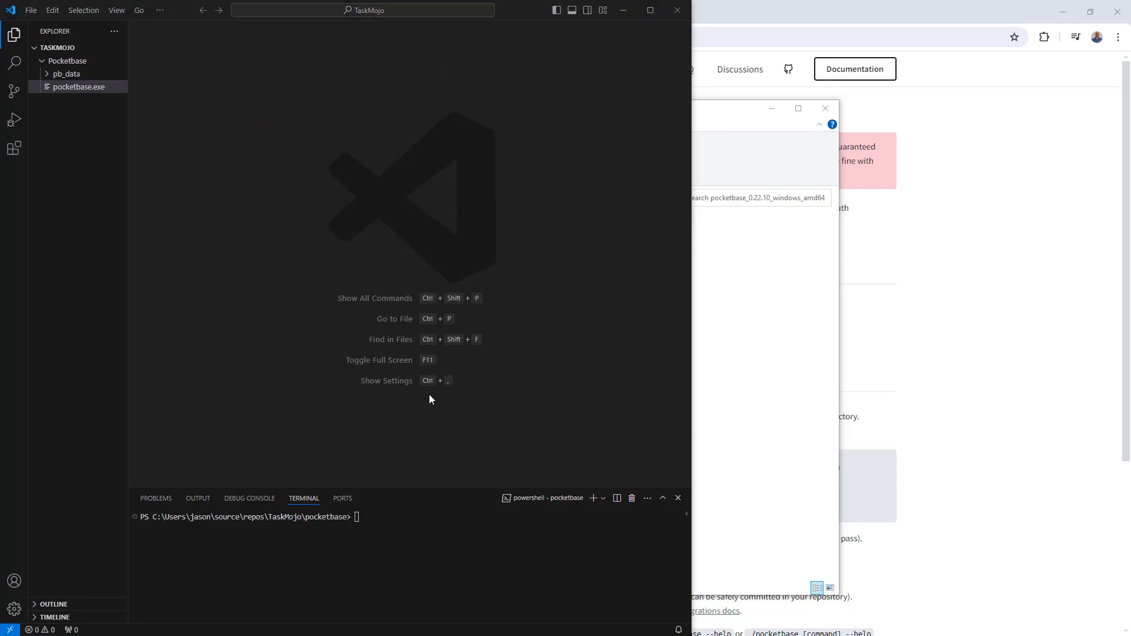
left_click(450, 513)
type(".")
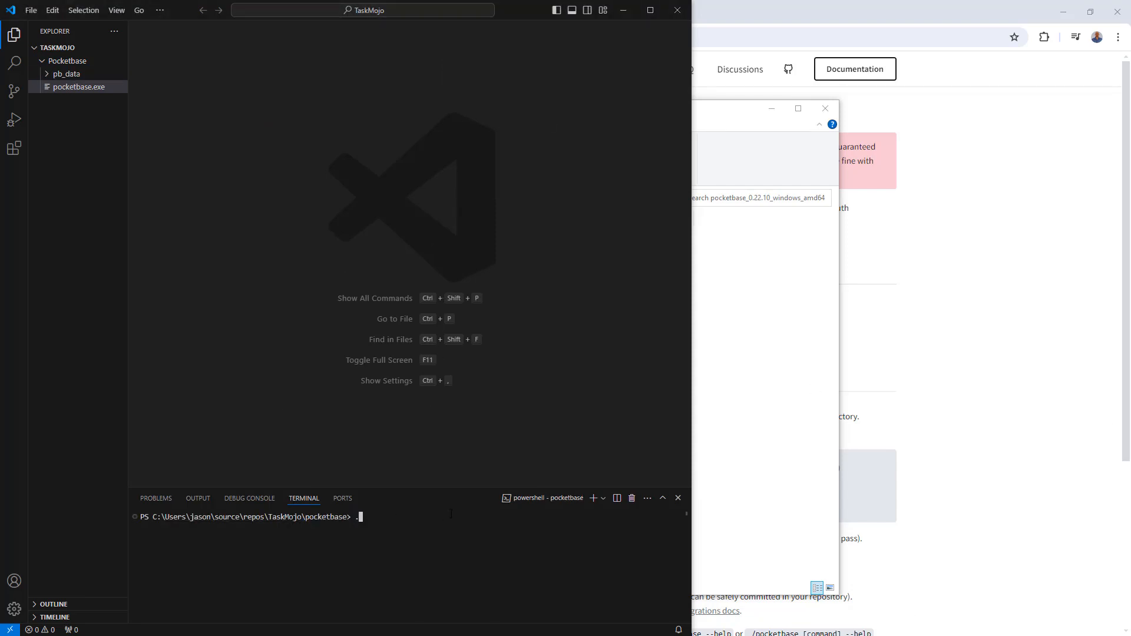
type("/pocketbase serve")
key("Return")
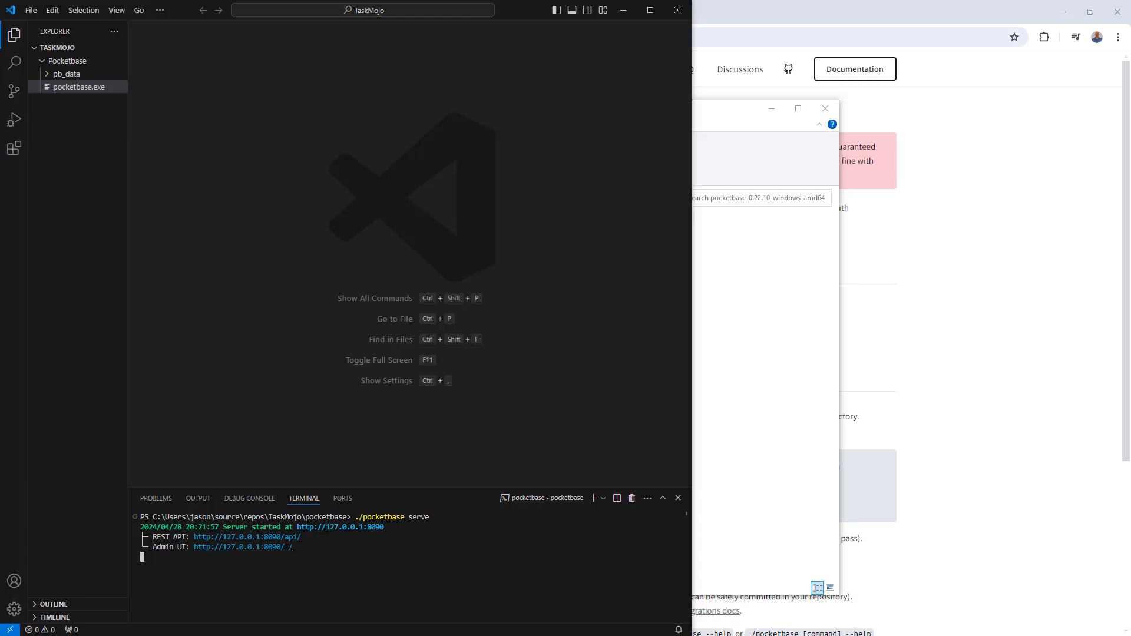
- Open the Admin UI in the browser and create the first admin account, entering the admin e-mail, password and password confirmation
left_click(280, 547, "ctrl")
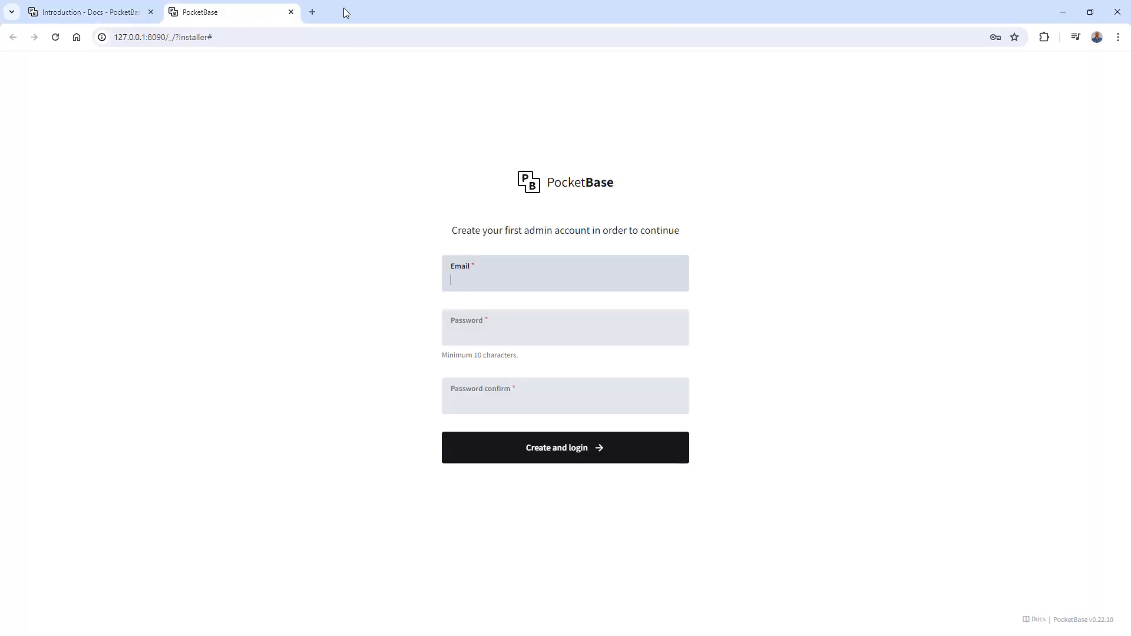
type("test@test.com")
key("Tab")
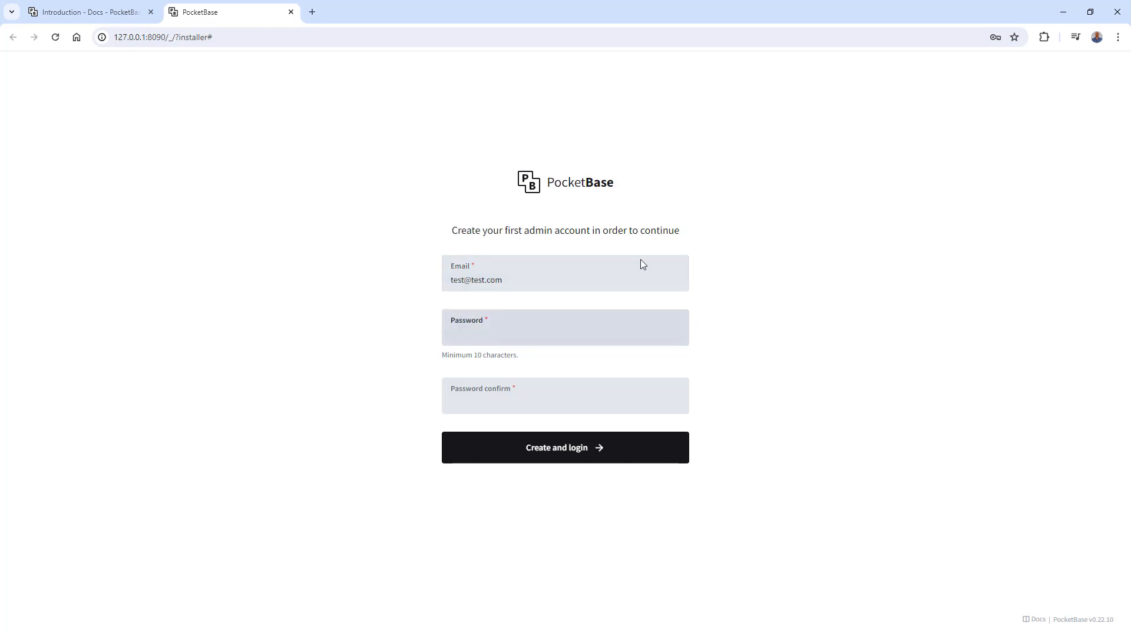
key("ctrl+v")
key("Tab")
key("ctrl+v")
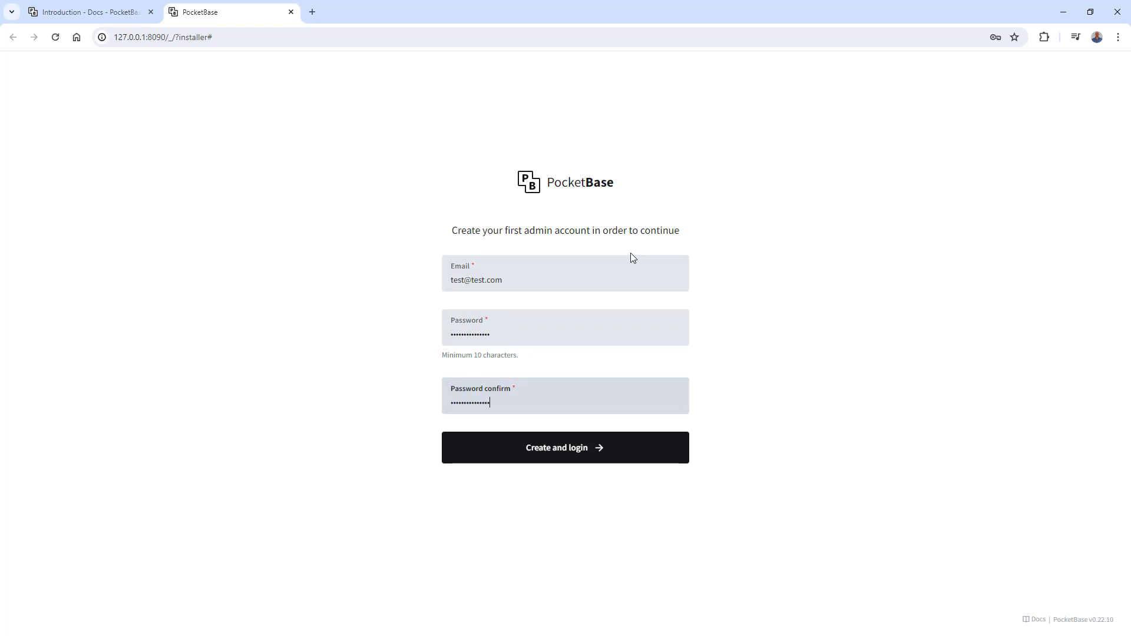
left_click(617, 453)
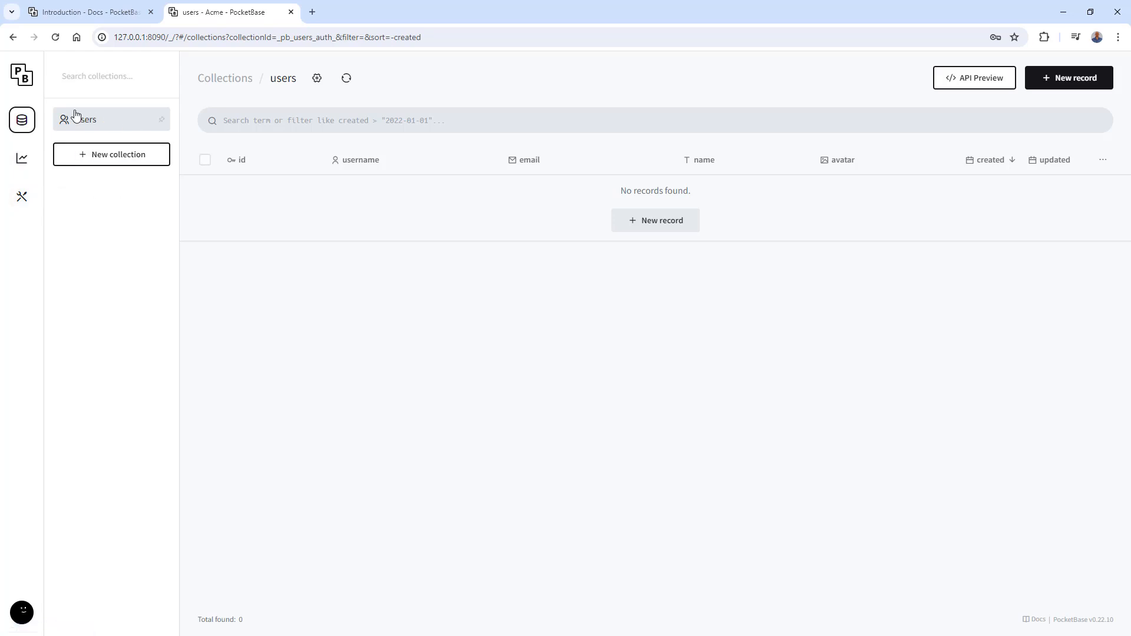
- Start a new record in the users collection and enter the user's e-mail, password and password confirmation
left_click(652, 219)
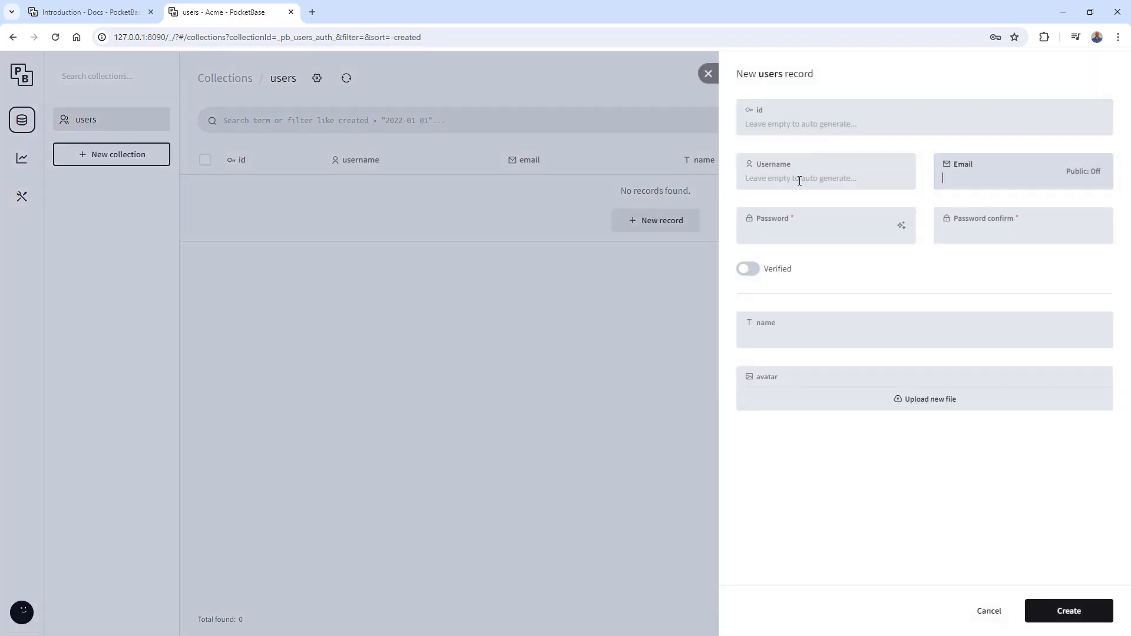
type("test@test.com")
key("Tab")
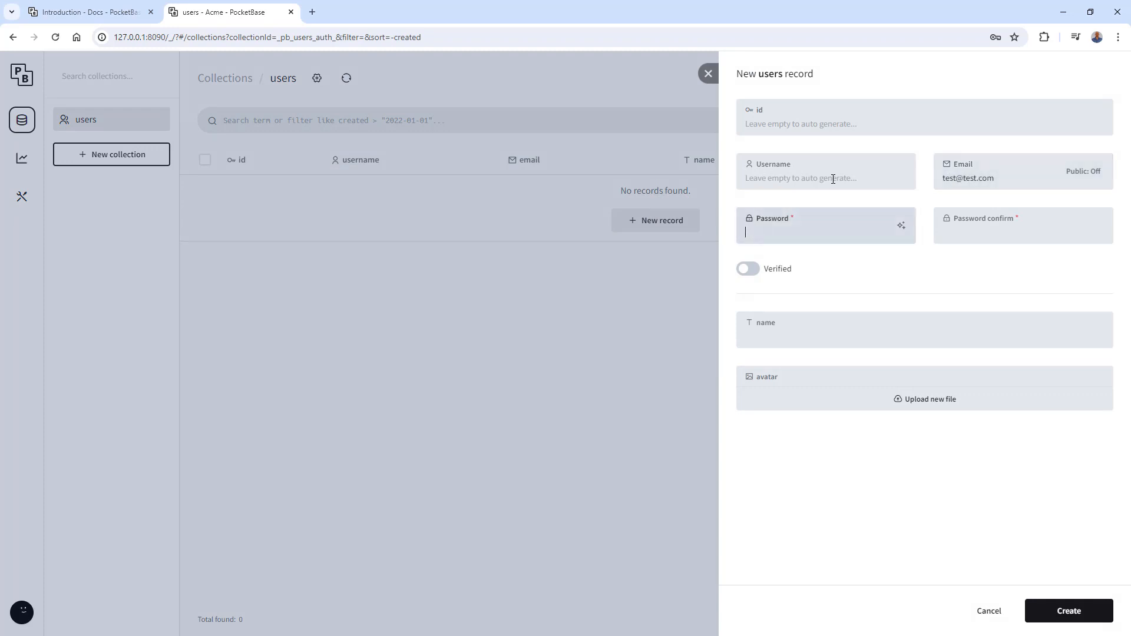
key("ctrl+v")
key("ctrl+v")
key("Tab")
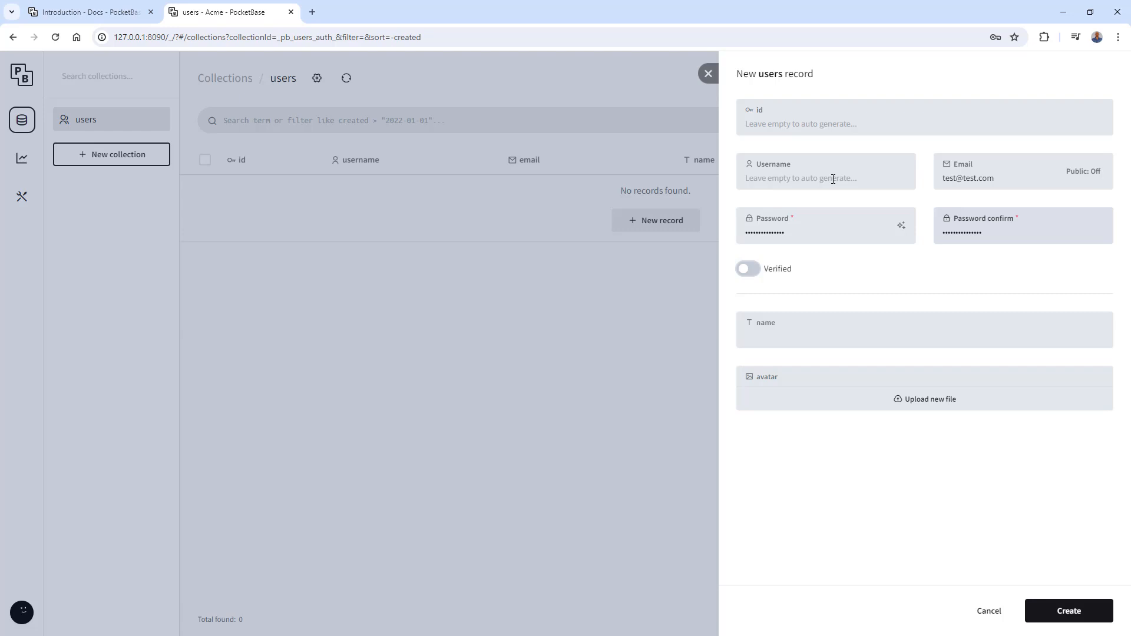
- Mark the new user as verified, set the name to Test Admin and create the record
left_click(748, 268)
left_click(863, 327)
type("Test A")
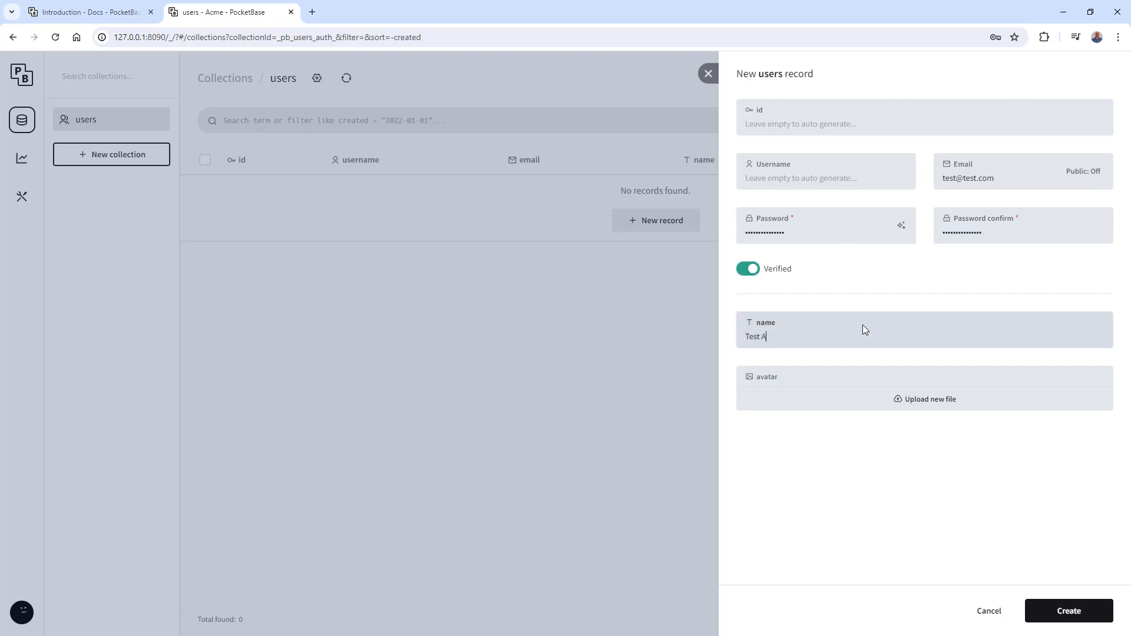
type("dmin")
left_click(1045, 612)
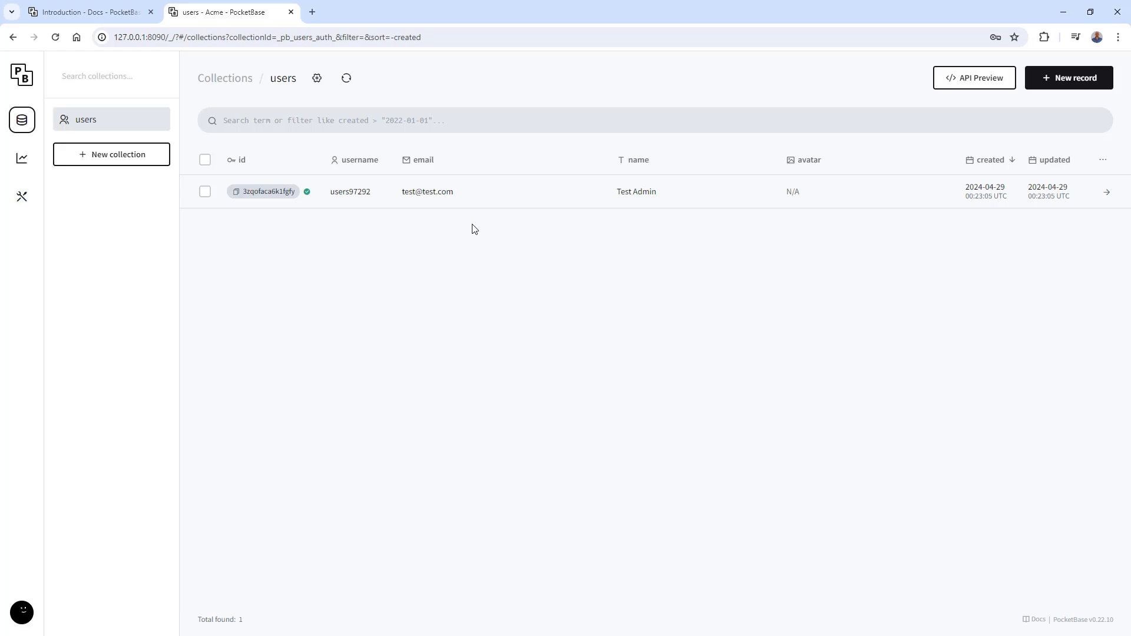
- Start a new base collection named tasks and review its system fields
left_click(99, 155)
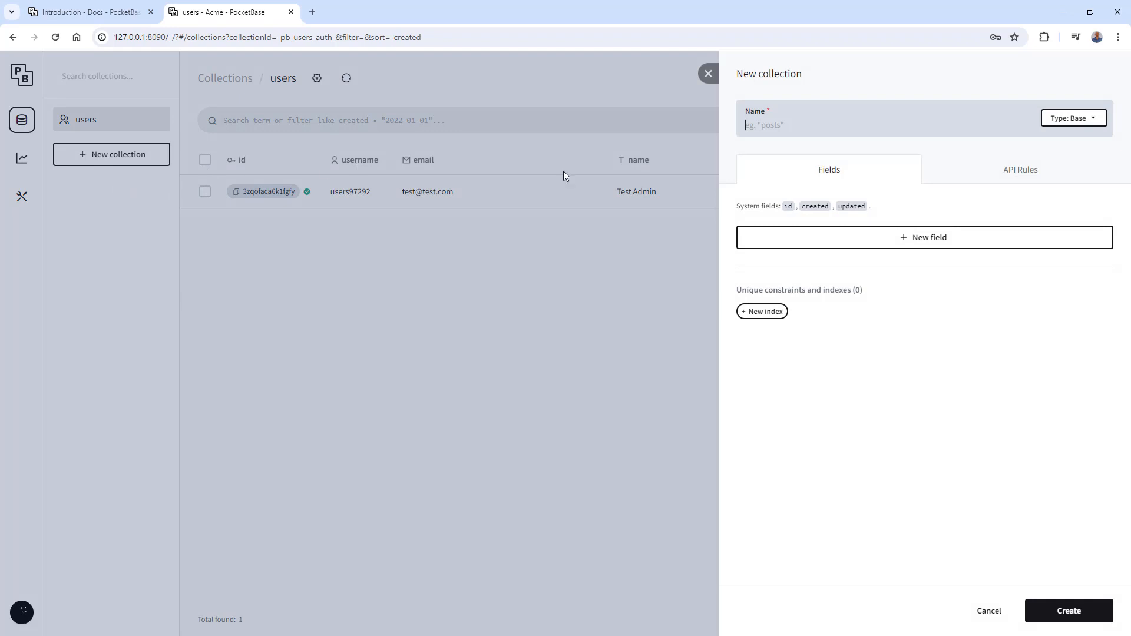
type("tasks")
left_click_drag(778, 206, 878, 212)
left_click(880, 210)
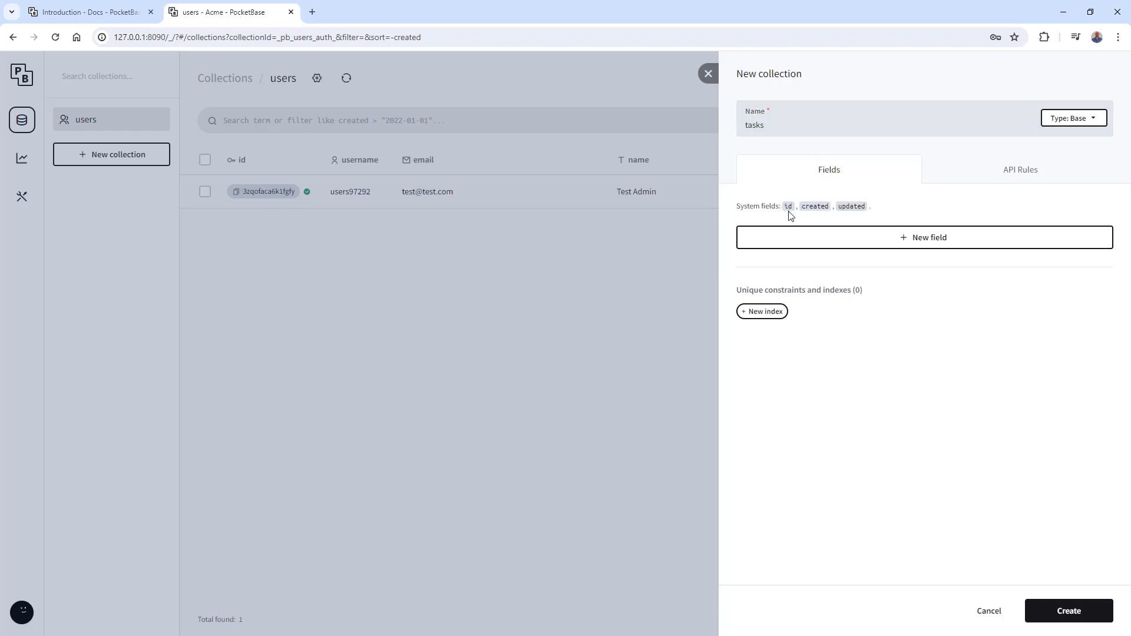
- Add a plain text field named task_name to the tasks collection
left_click(843, 238)
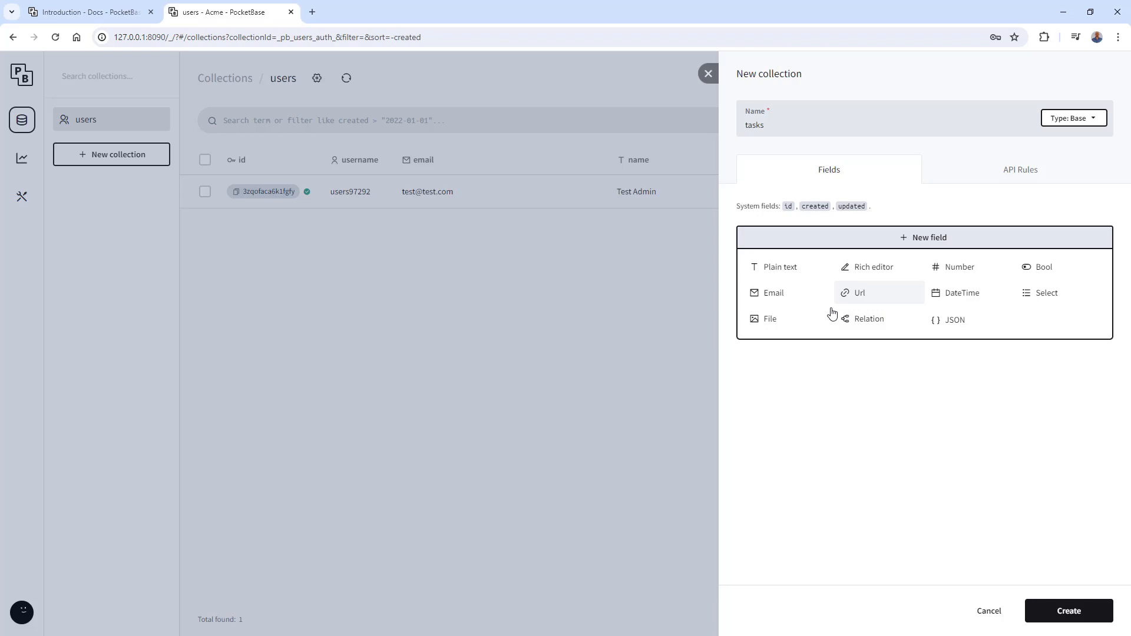
left_click(811, 276)
type("t")
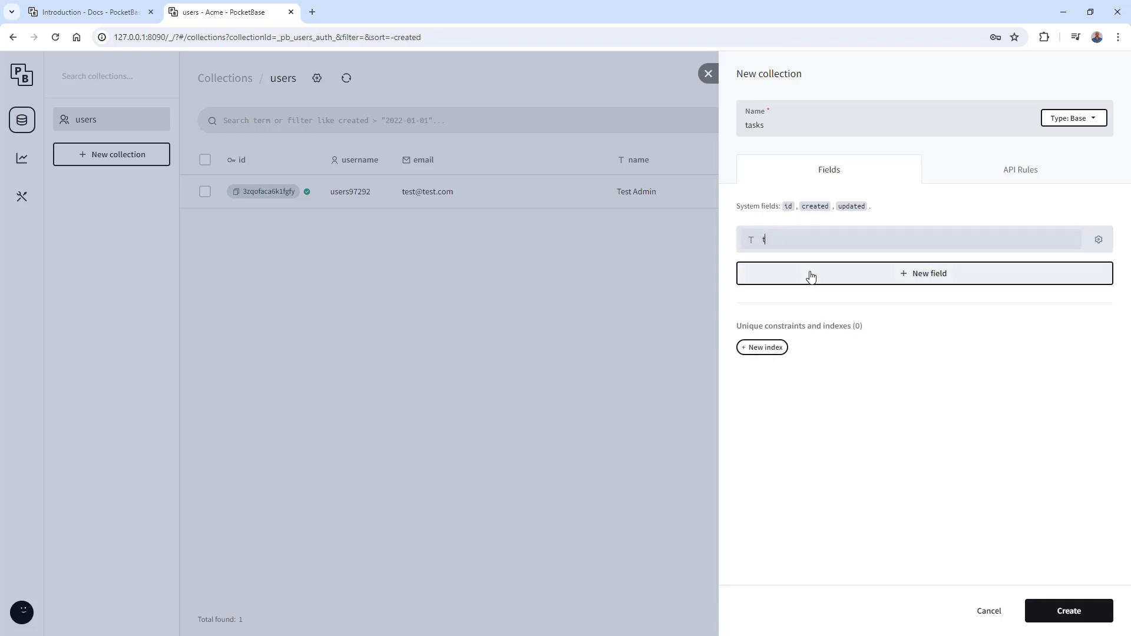
type("ask_name")
key("Tab")
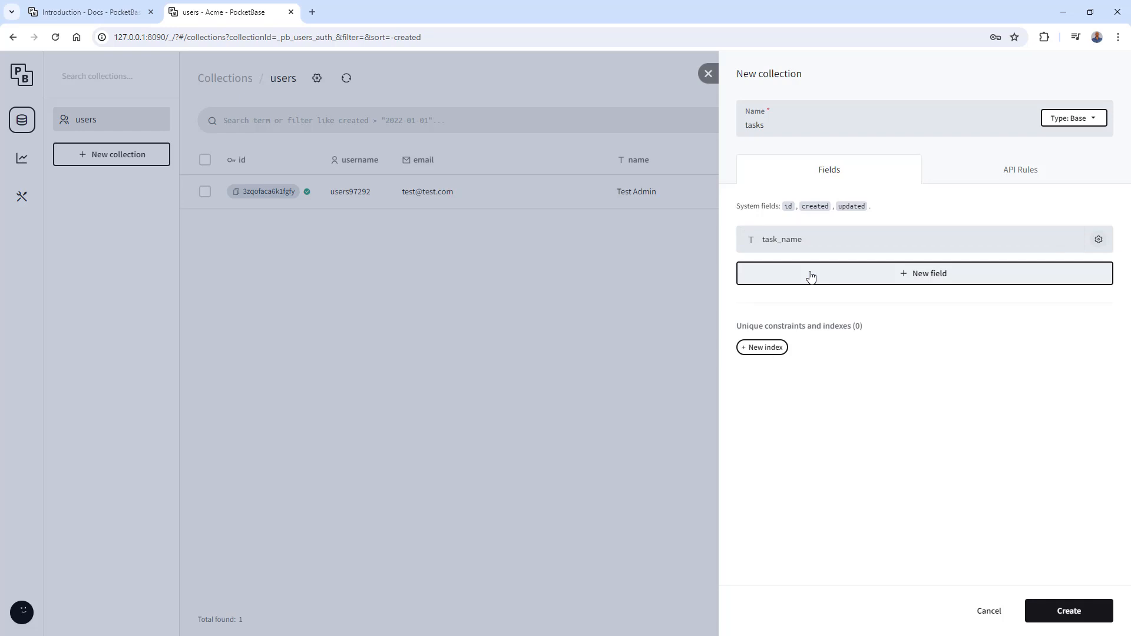
- Make the task_name field nonempty and presentable, with a maximum length of 500
left_click(1099, 239)
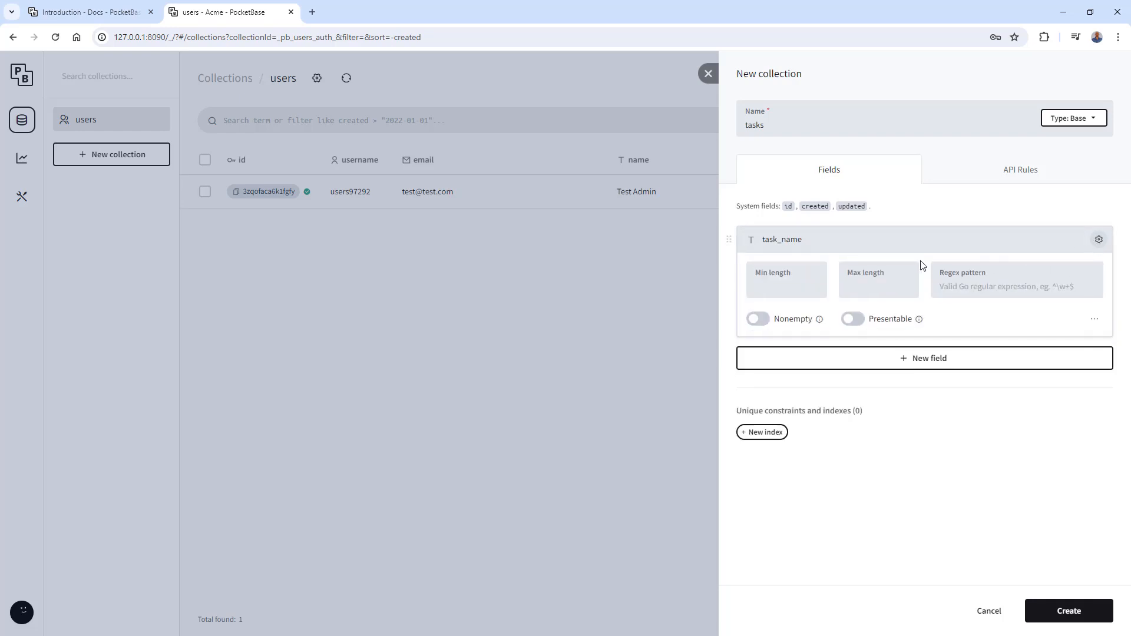
left_click(758, 319)
left_click(851, 319)
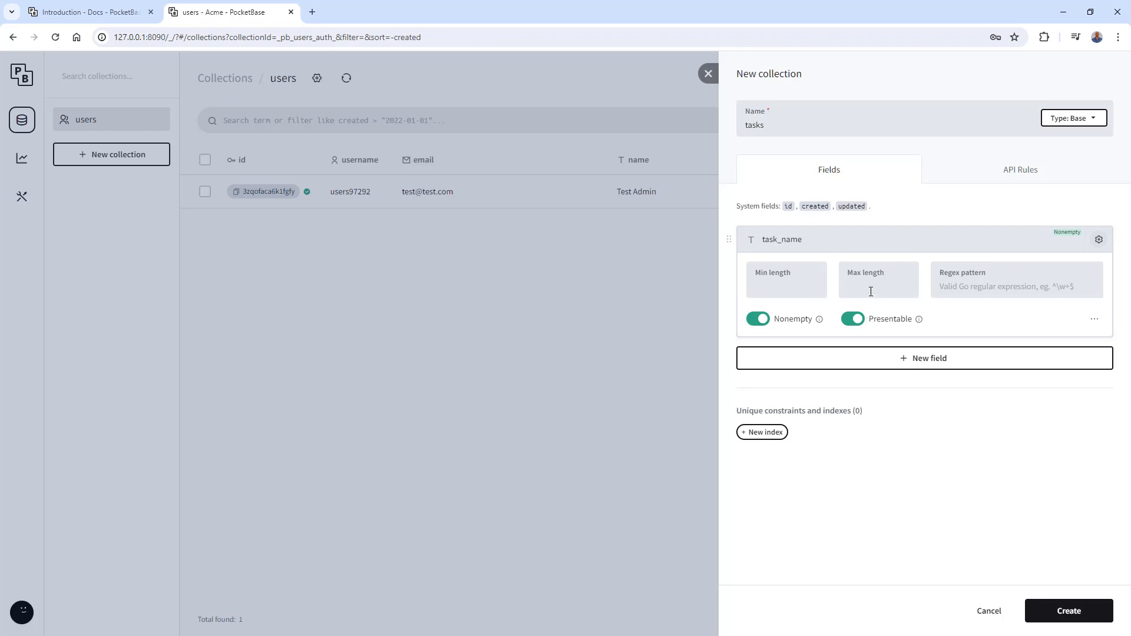
left_click(870, 291)
type("500")
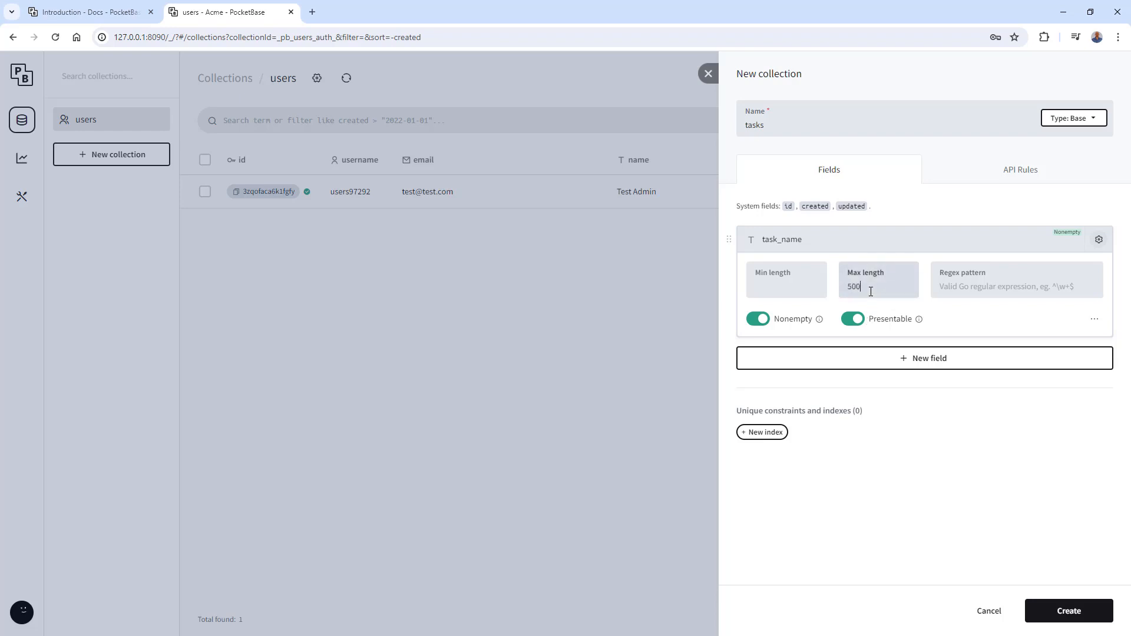
left_click(1098, 239)
- Add a presentable bool field named complete to the tasks collection
left_click(971, 277)
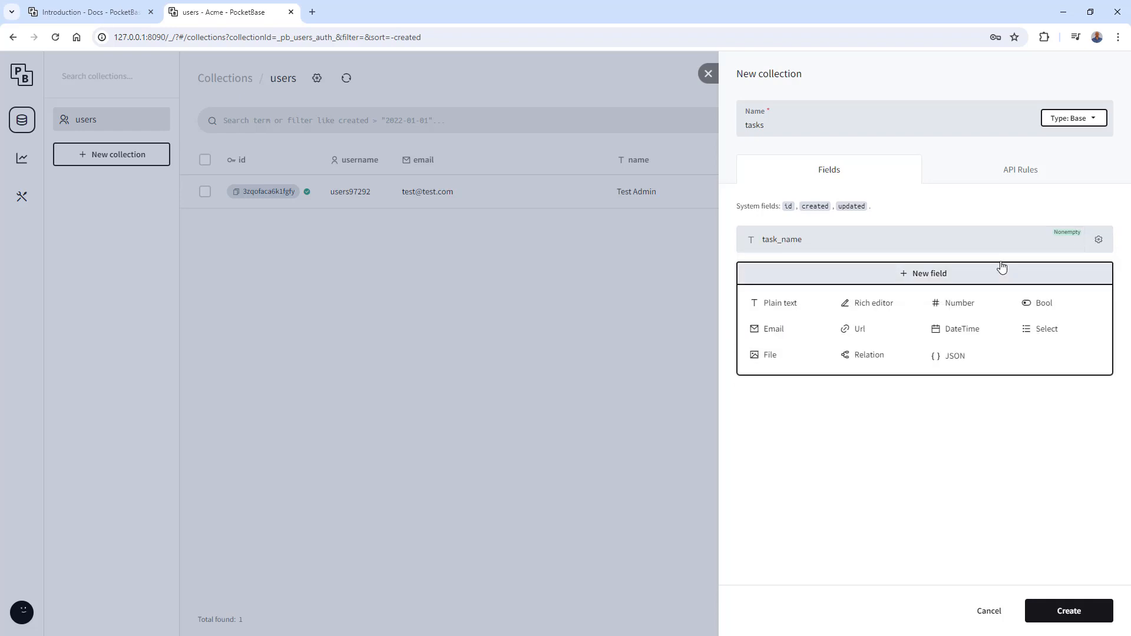
left_click(1037, 302)
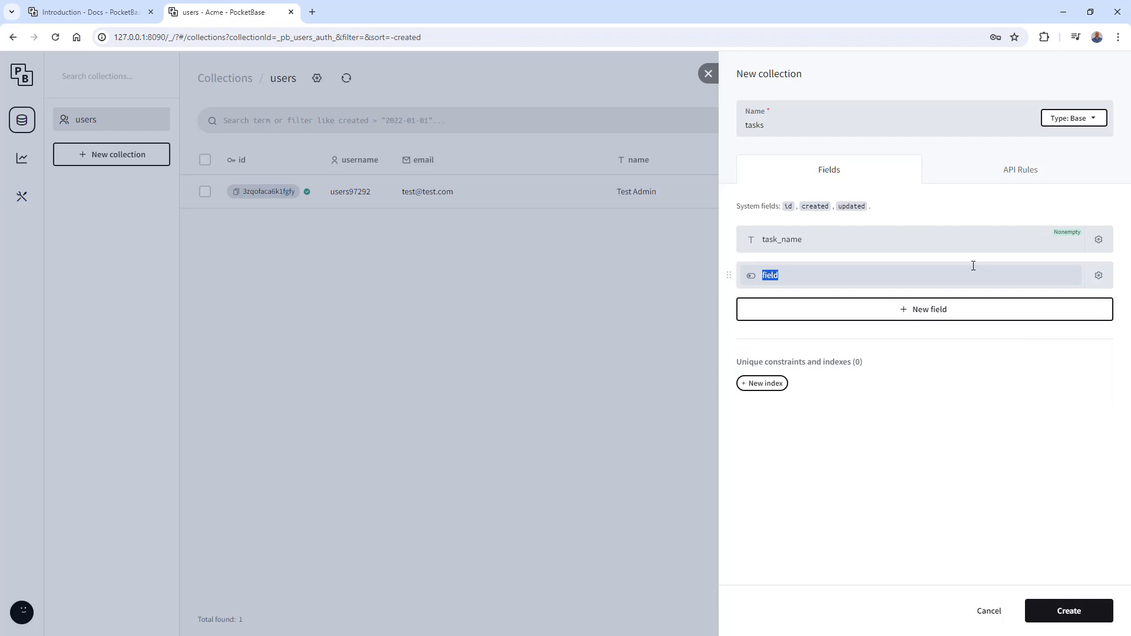
type("complete")
left_click(1099, 275)
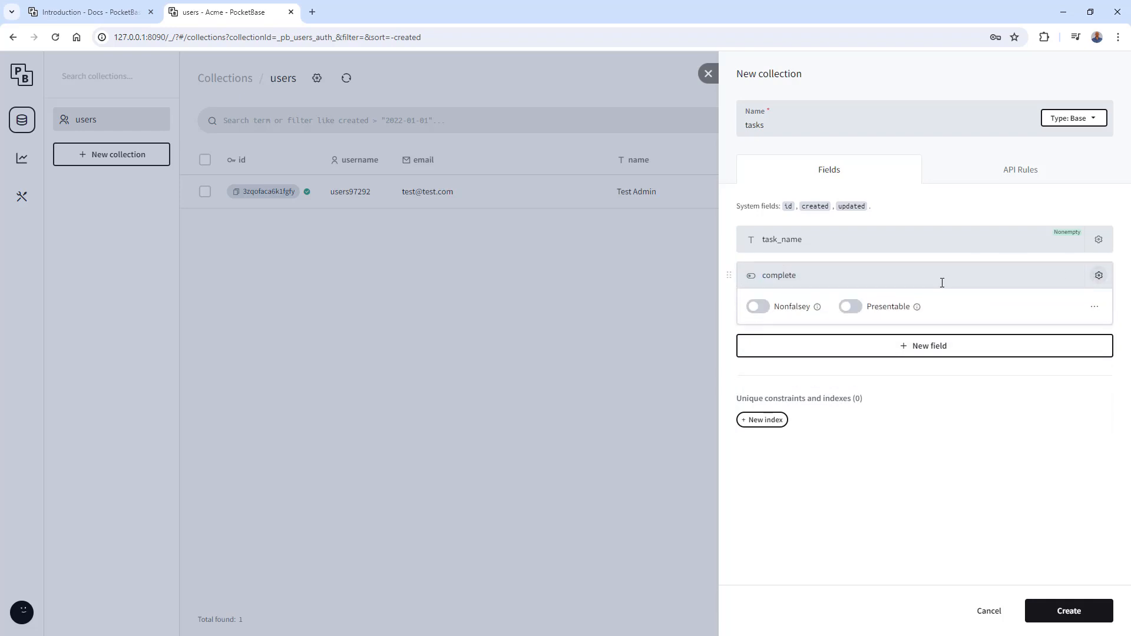
left_click(852, 307)
left_click(1107, 278)
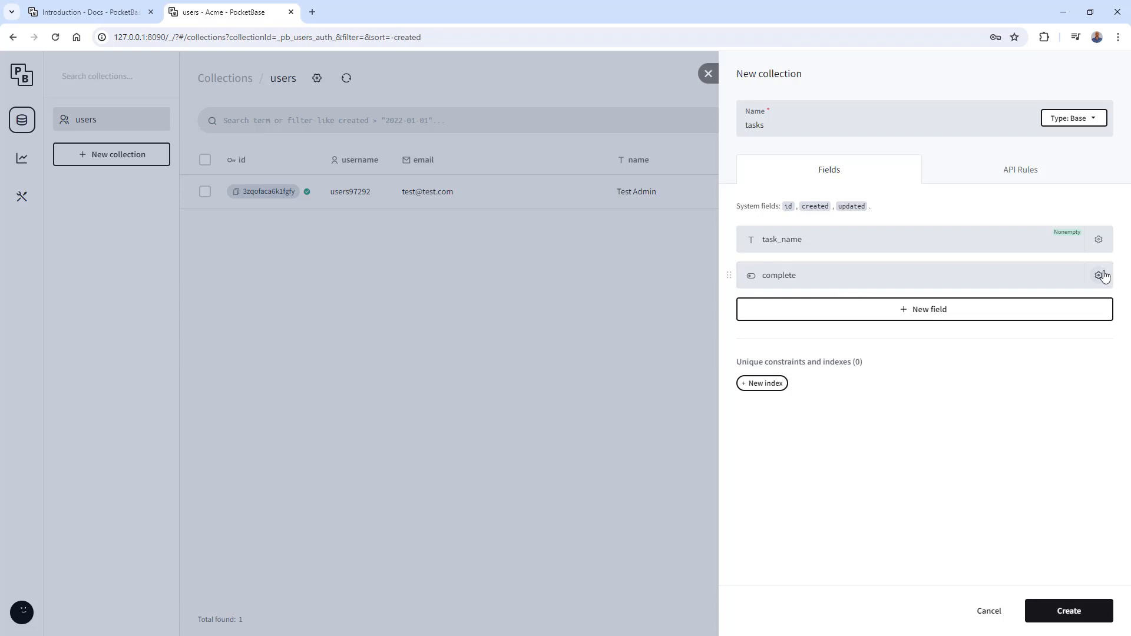
- Add a single relation field named user that points to the users collection
left_click(964, 313)
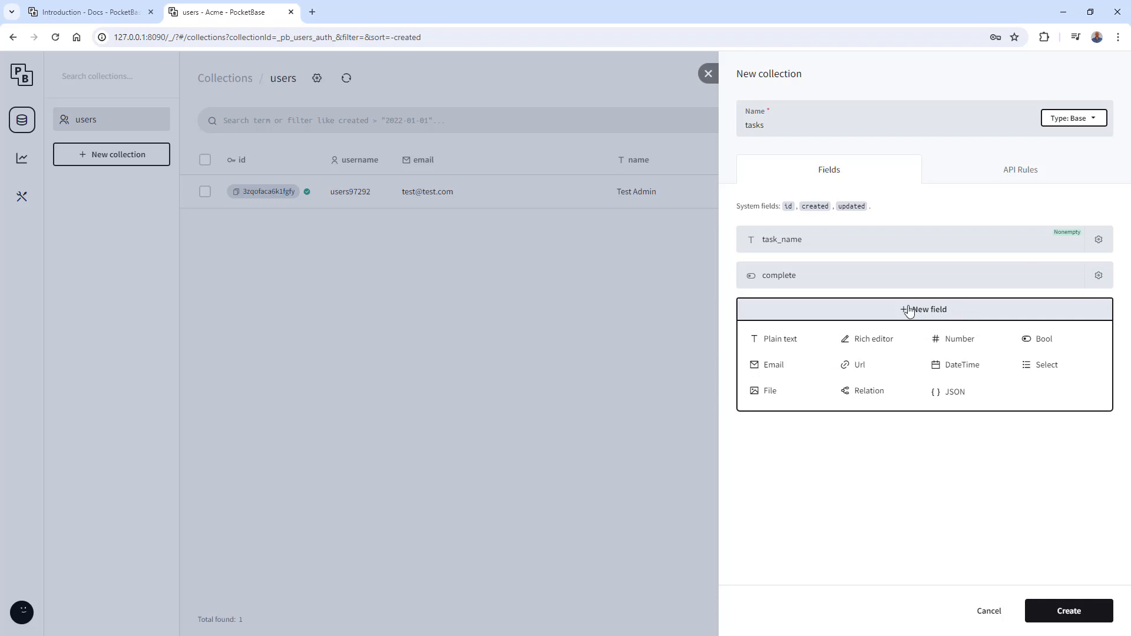
left_click(875, 392)
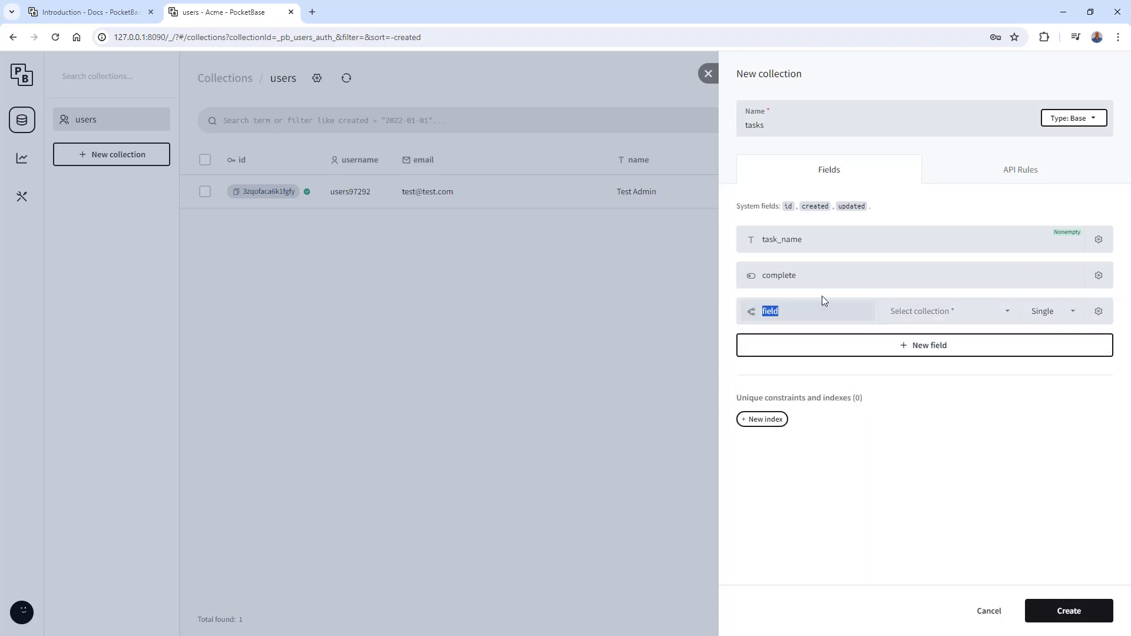
type("user")
key("Tab")
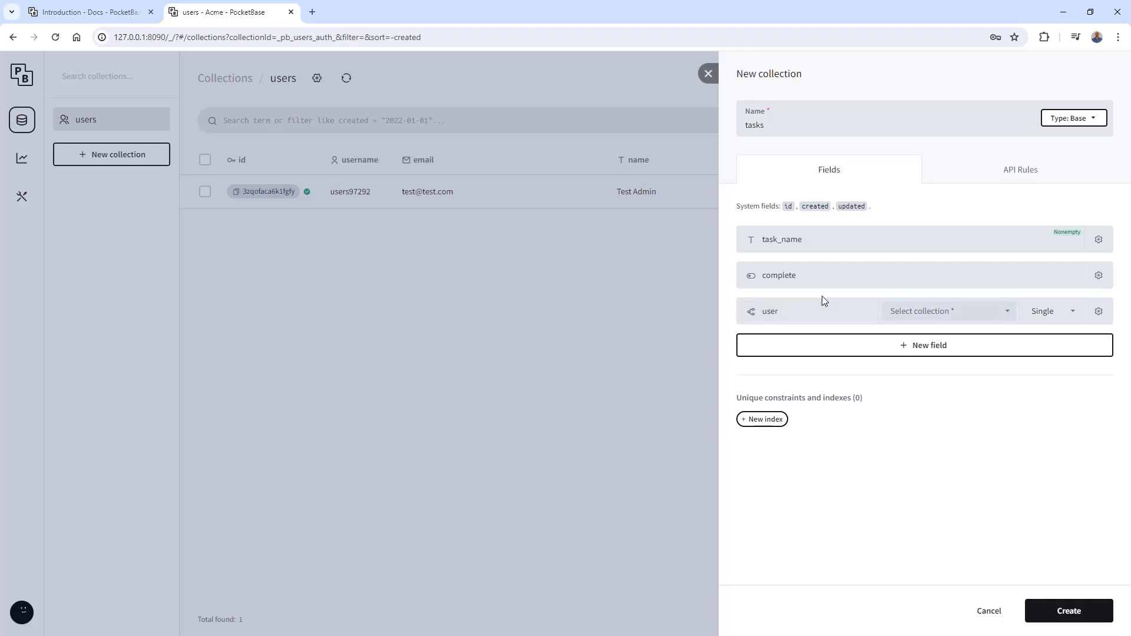
left_click(910, 312)
left_click(914, 330)
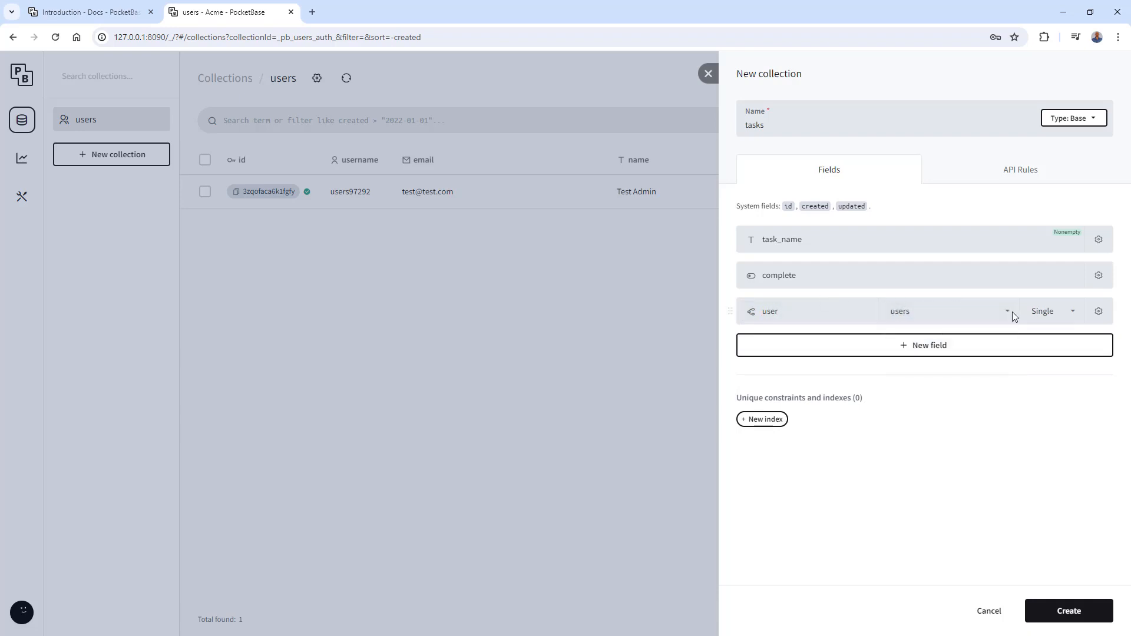
- Make the user relation field nonempty and presentable, and create the tasks collection
left_click(1099, 312)
left_click(794, 391)
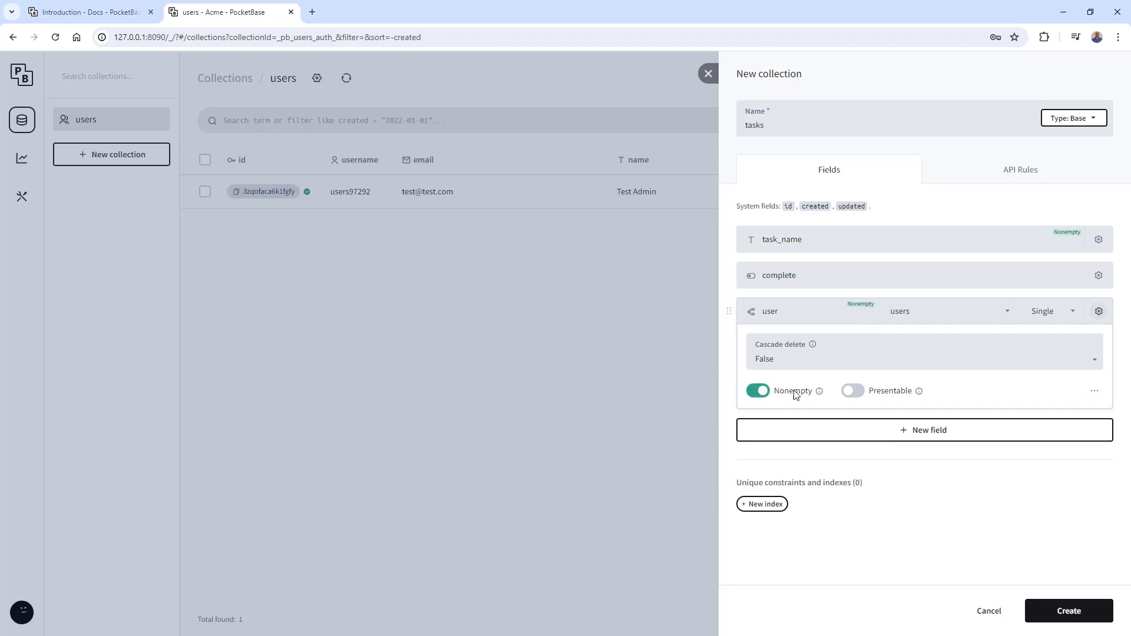
left_click(852, 391)
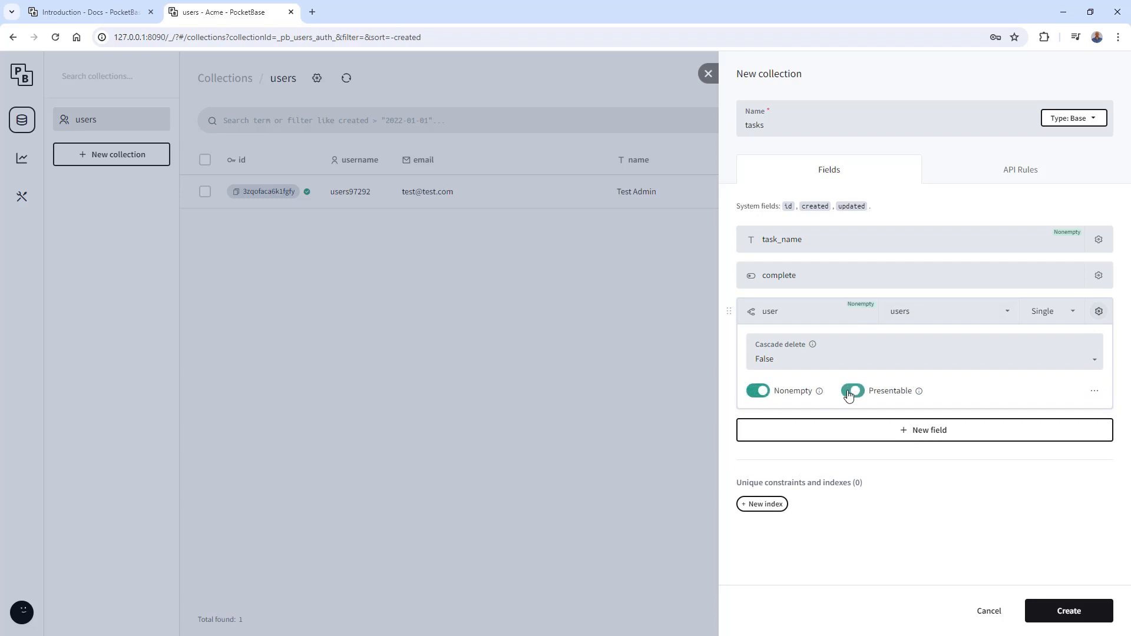
left_click(1099, 312)
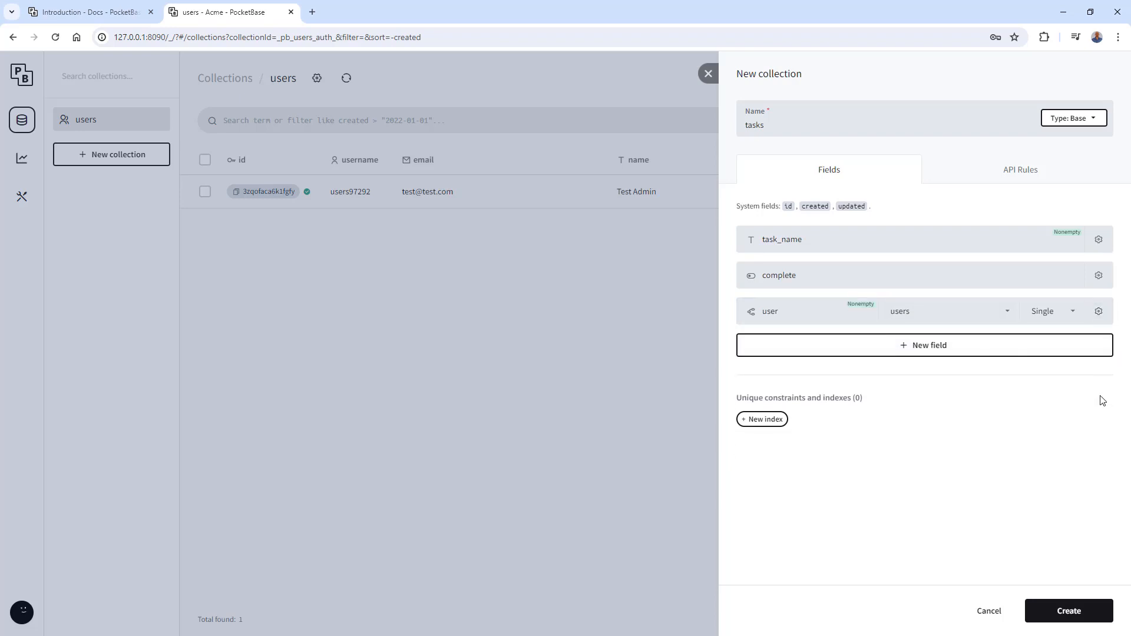
left_click(1068, 611)
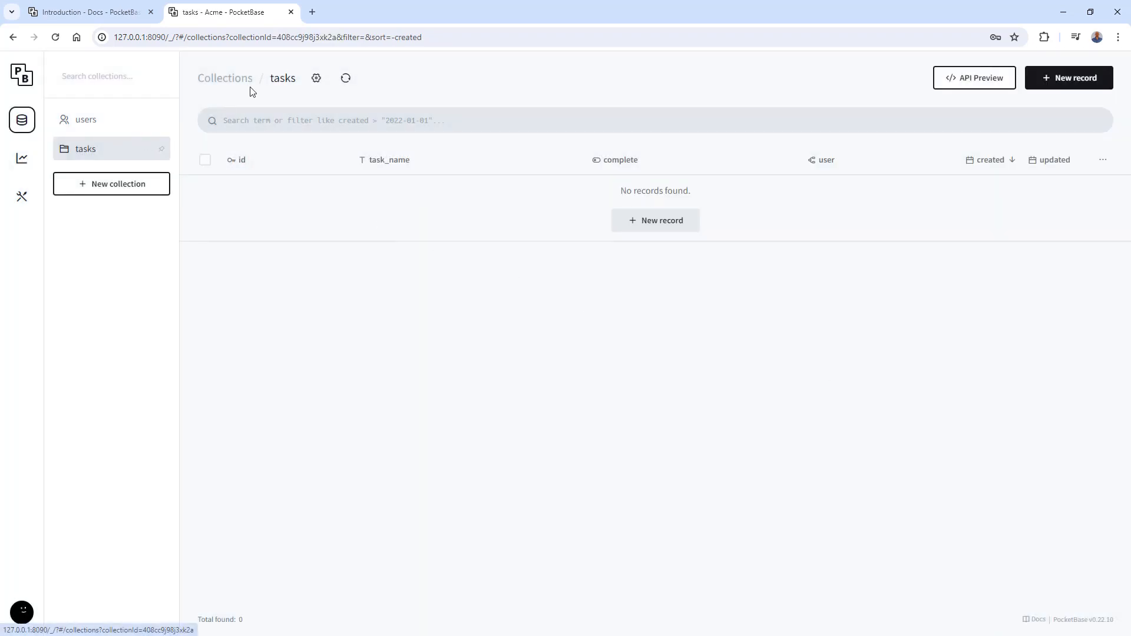
left_click(315, 82)
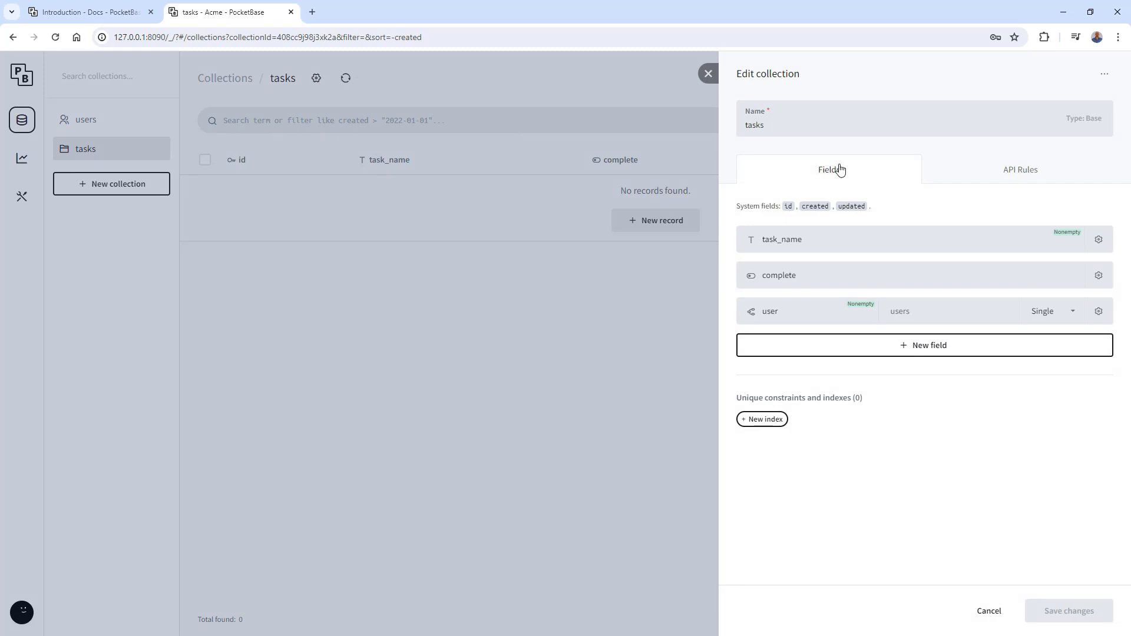
left_click(991, 177)
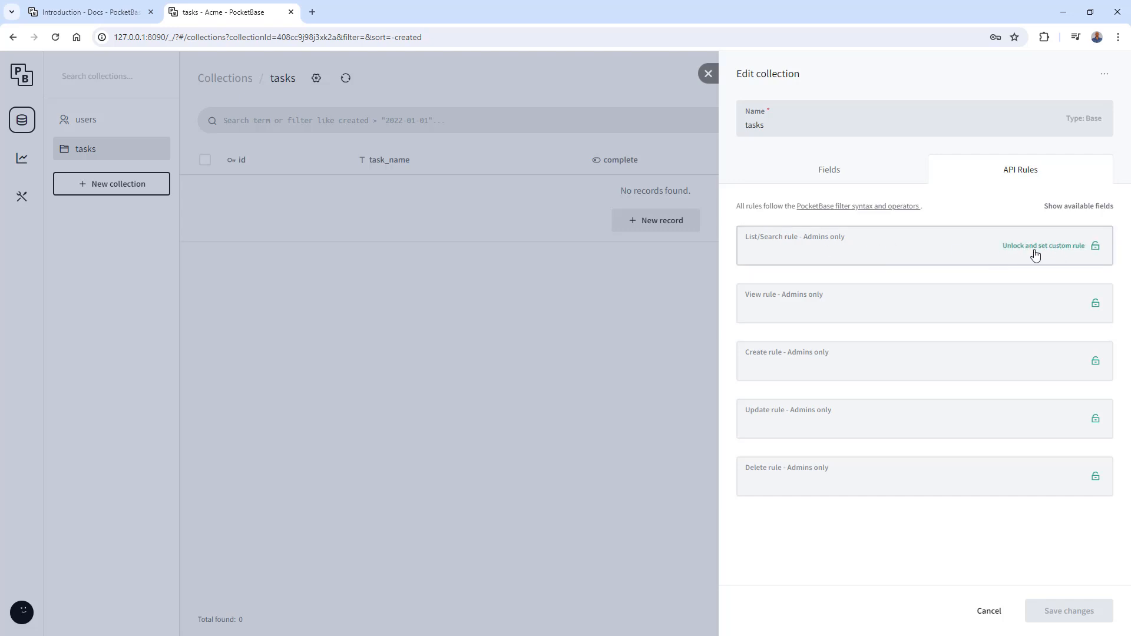
left_click(1083, 253)
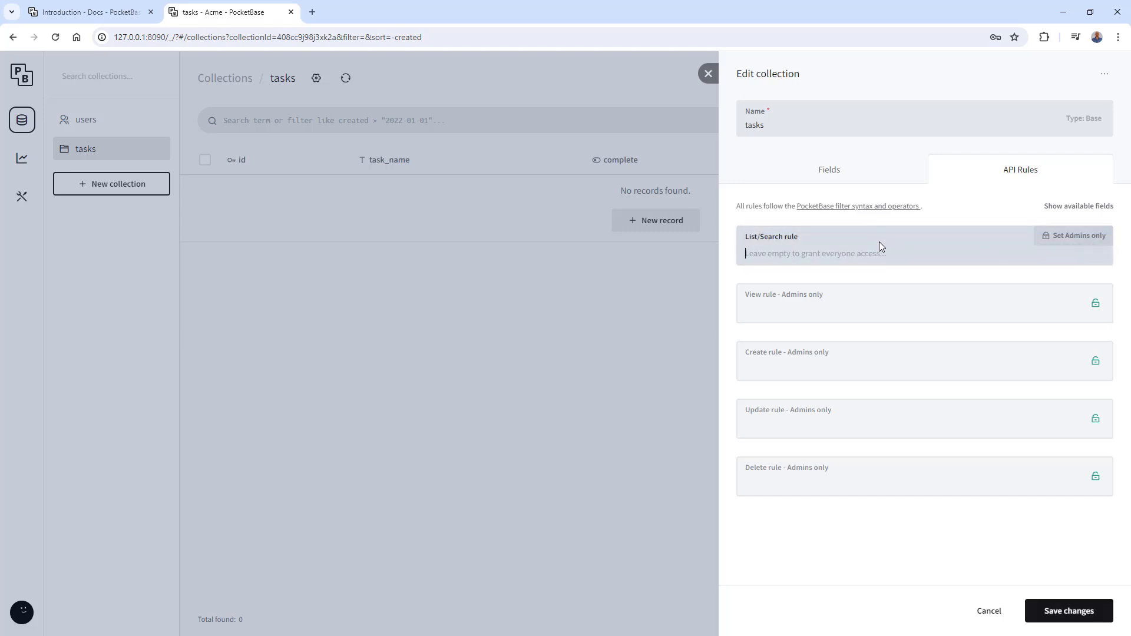
type("@")
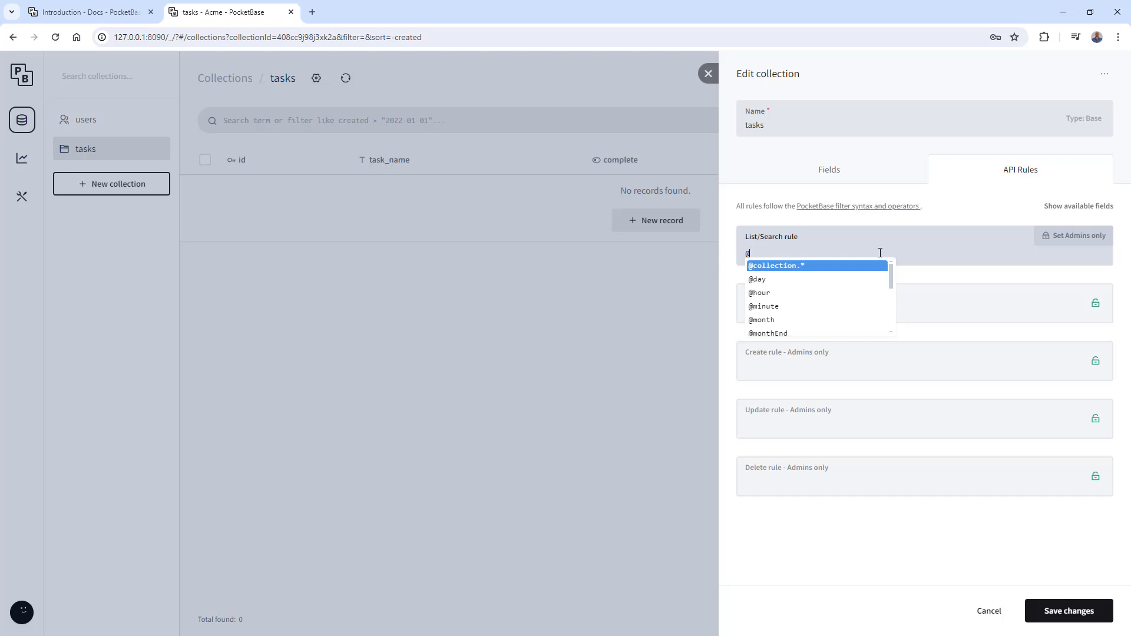
type("request.au")
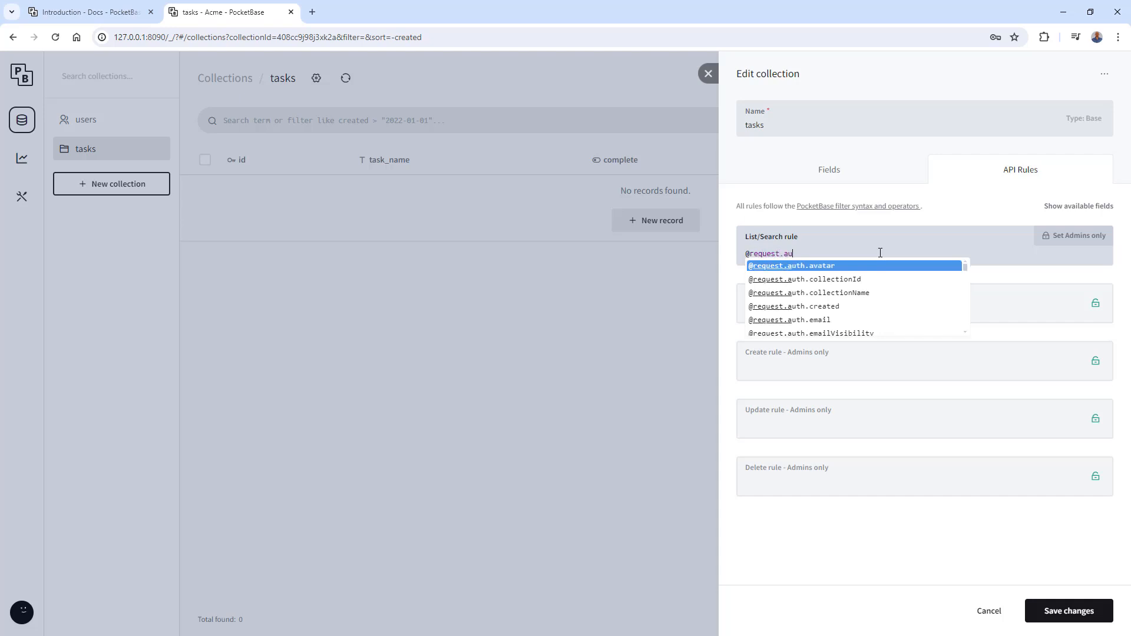
type("th.id")
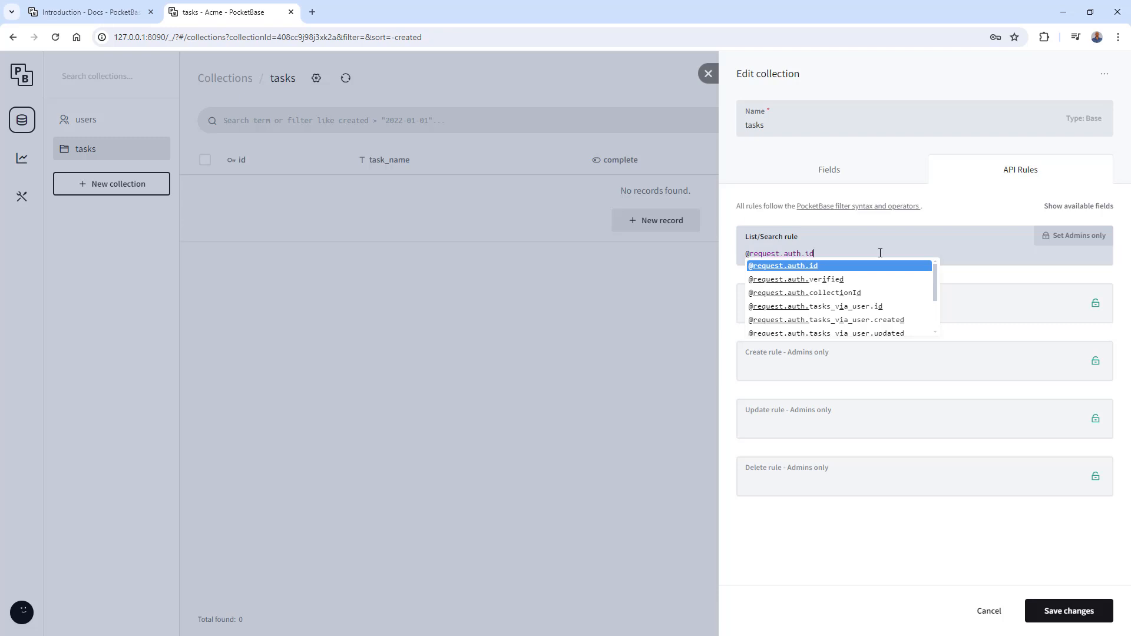
type("=user.id")
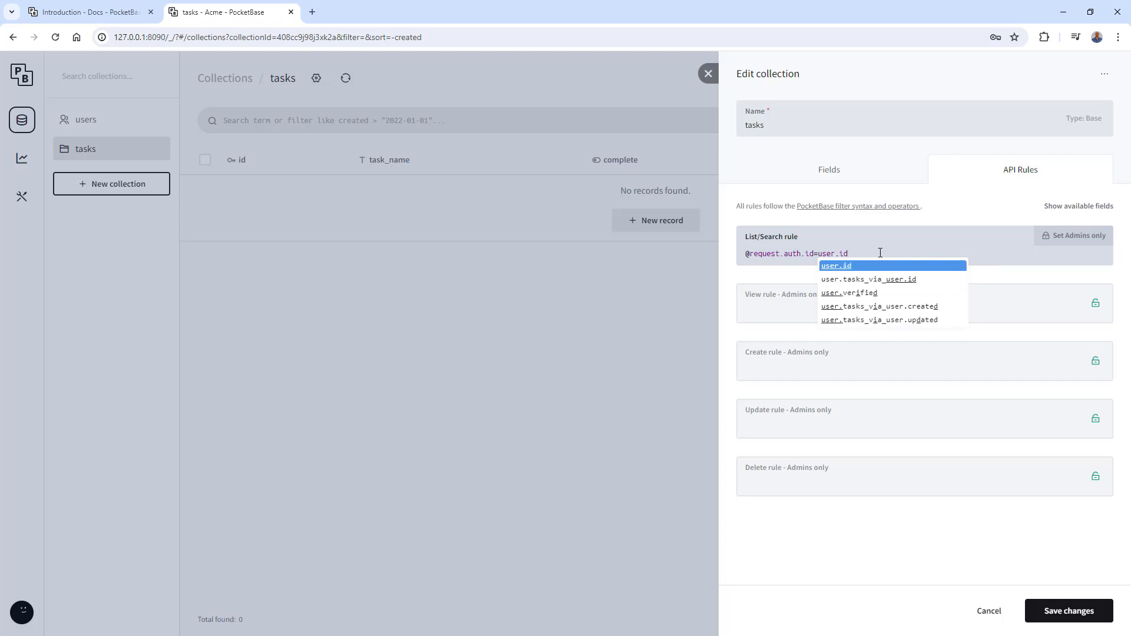
left_click(772, 309)
type("@")
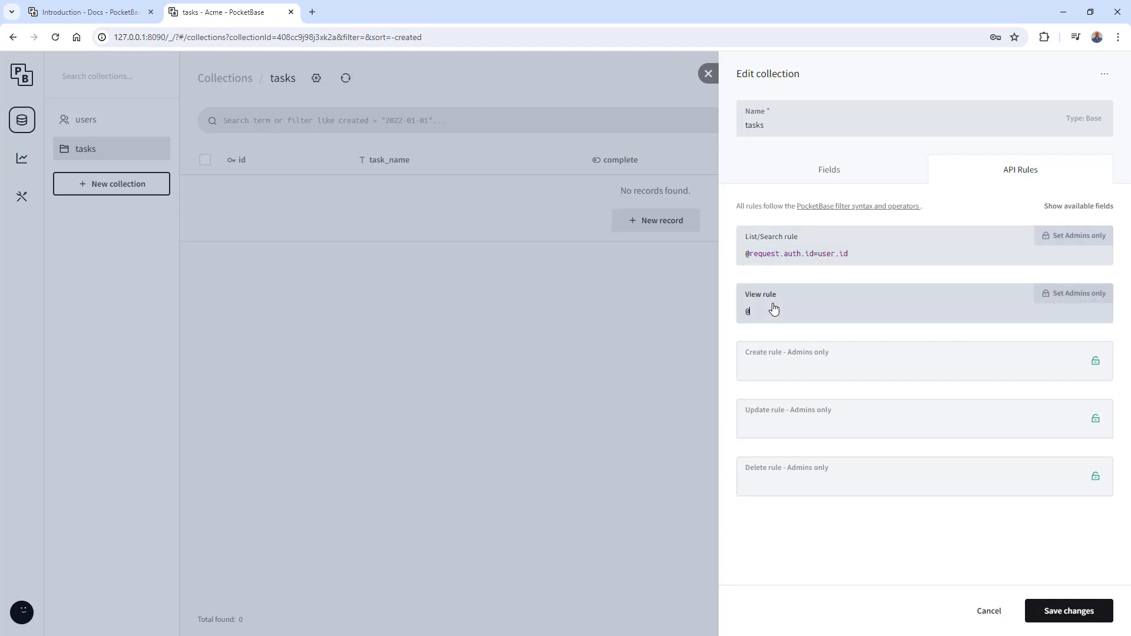
type("request.auth.id")
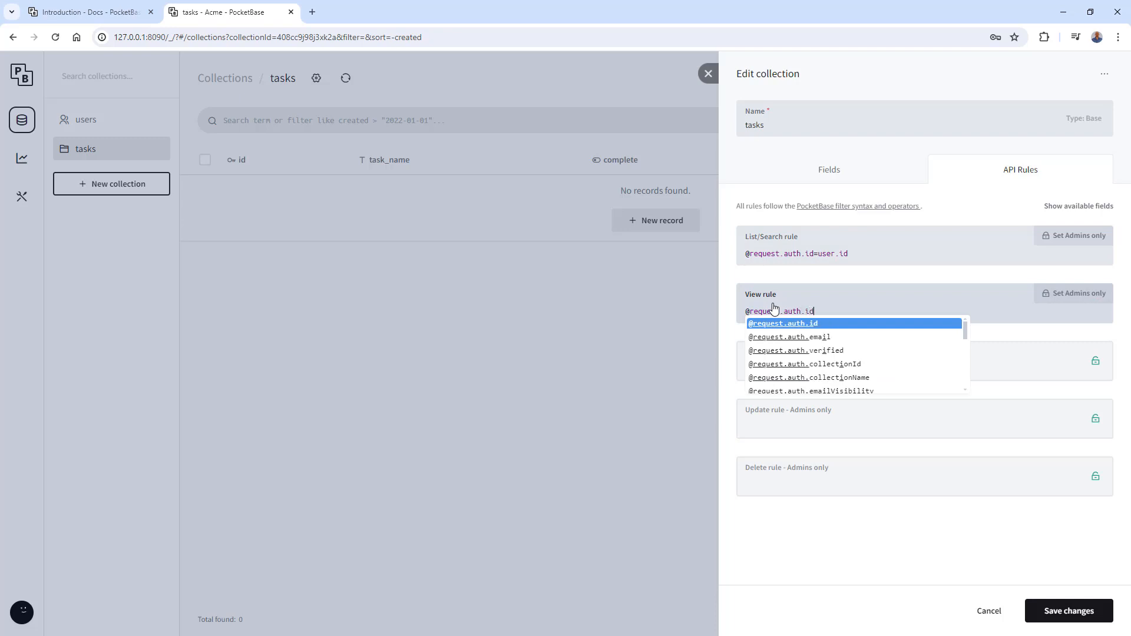
type("=user.id")
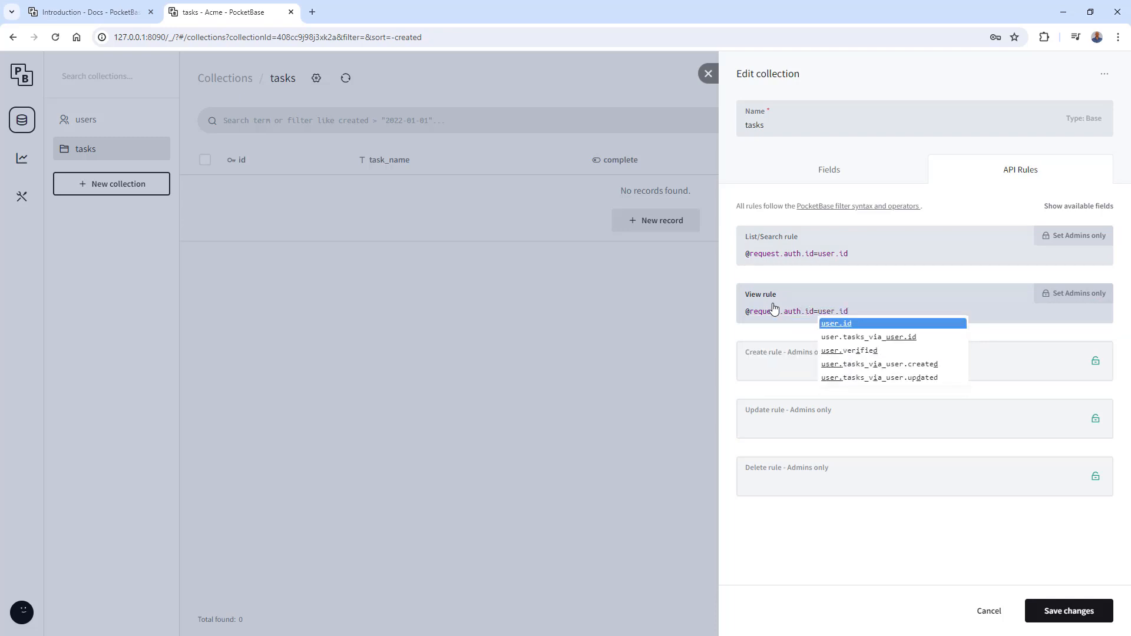
left_click_drag(863, 312, 745, 310)
key("ctrl+c")
left_click(794, 369)
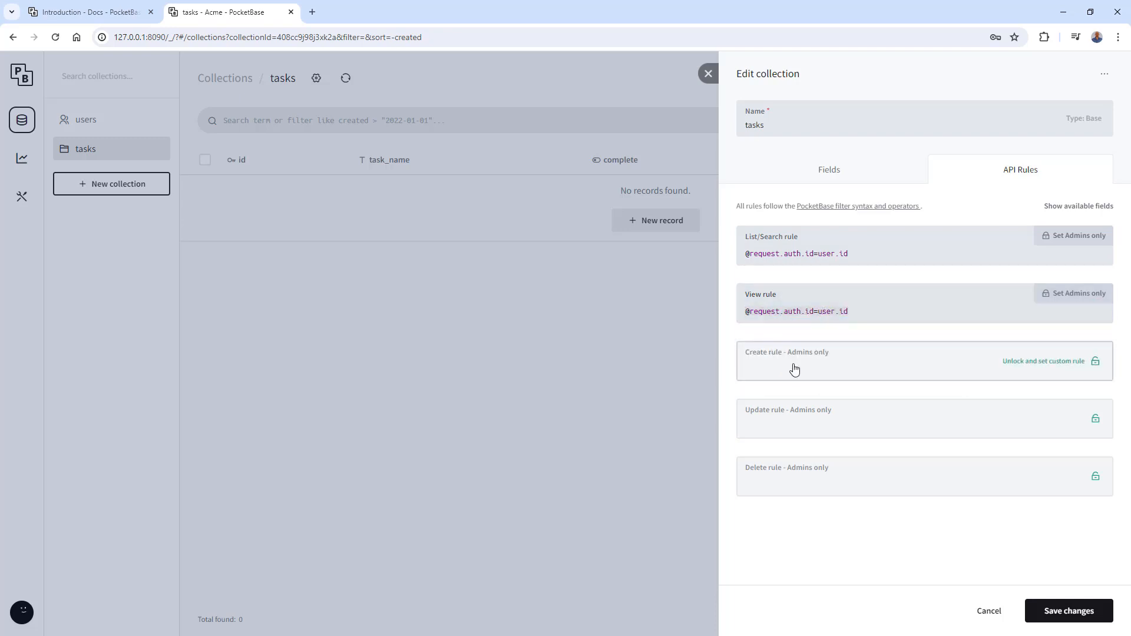
key("ctrl+v")
left_click(807, 429)
key("ctrl+v")
left_click(815, 490)
key("ctrl+v")
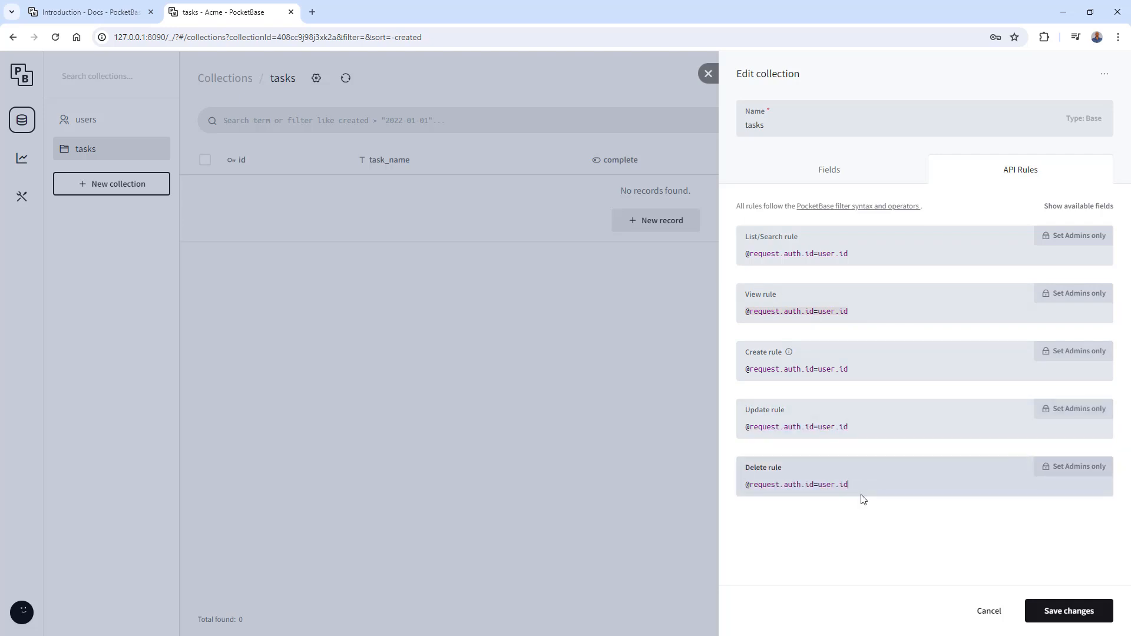
left_click(858, 546)
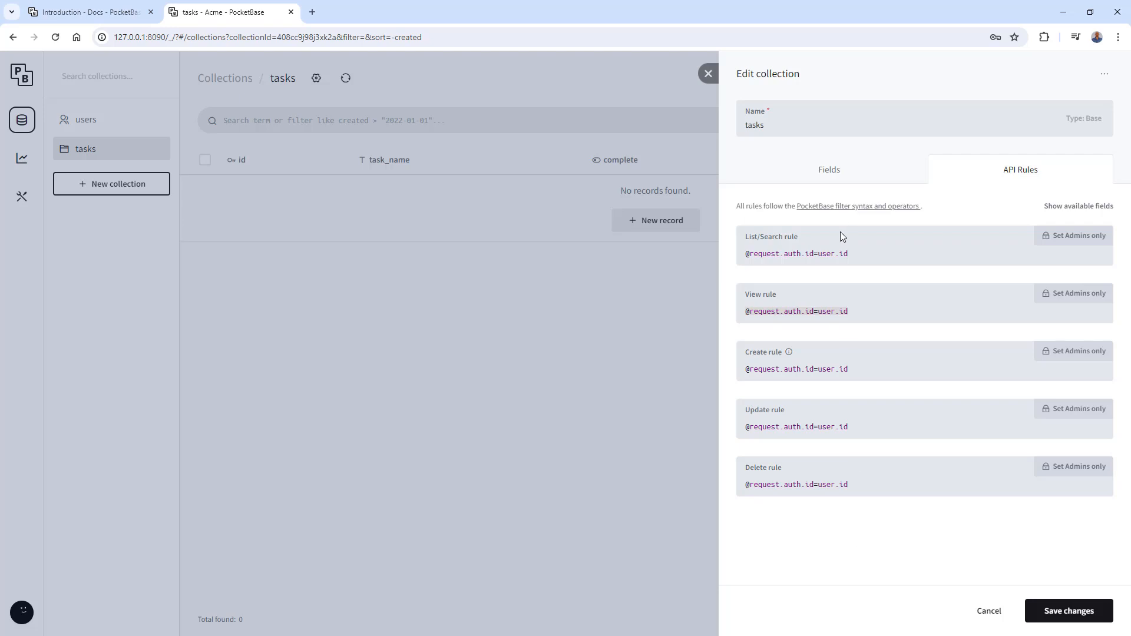
left_click(1070, 206)
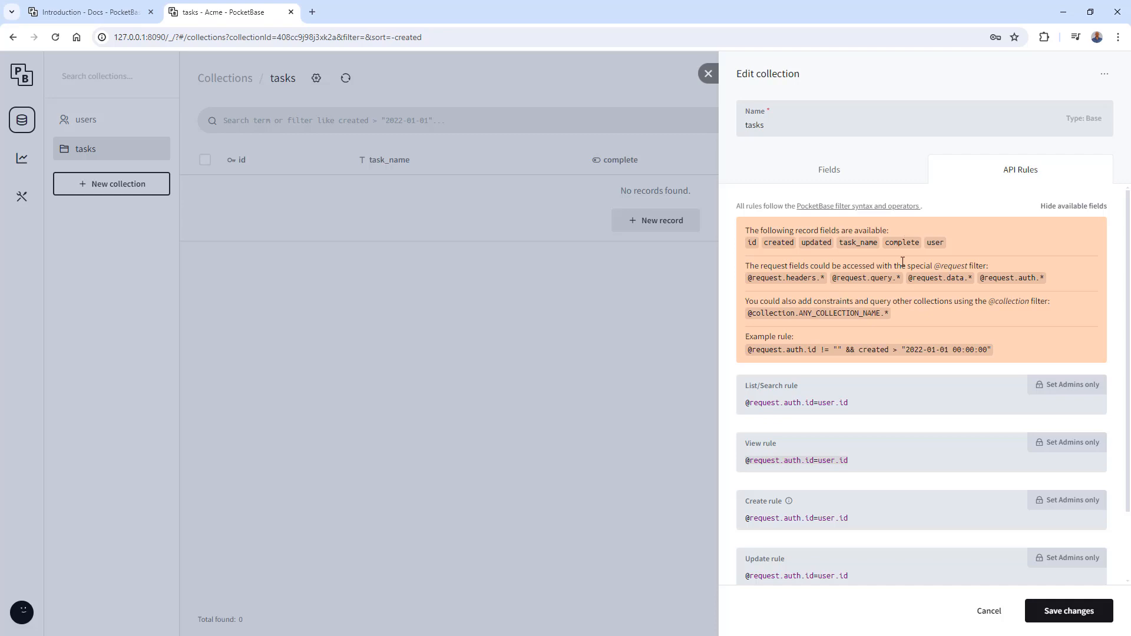
left_click_drag(747, 278, 784, 279)
left_click_drag(749, 313, 876, 313)
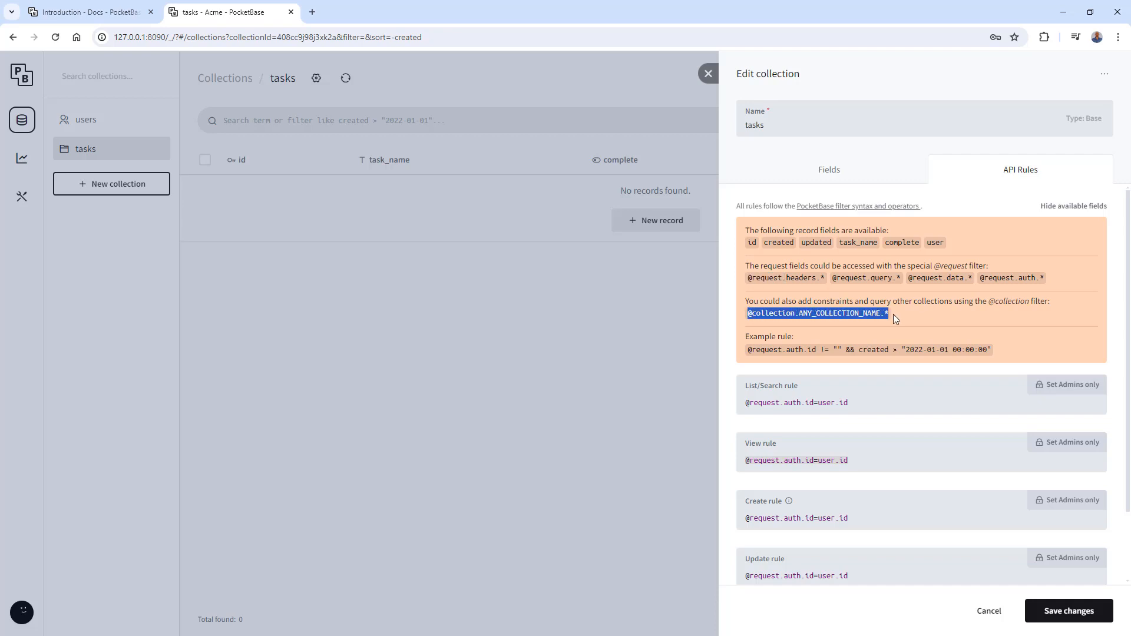
left_click(1058, 207)
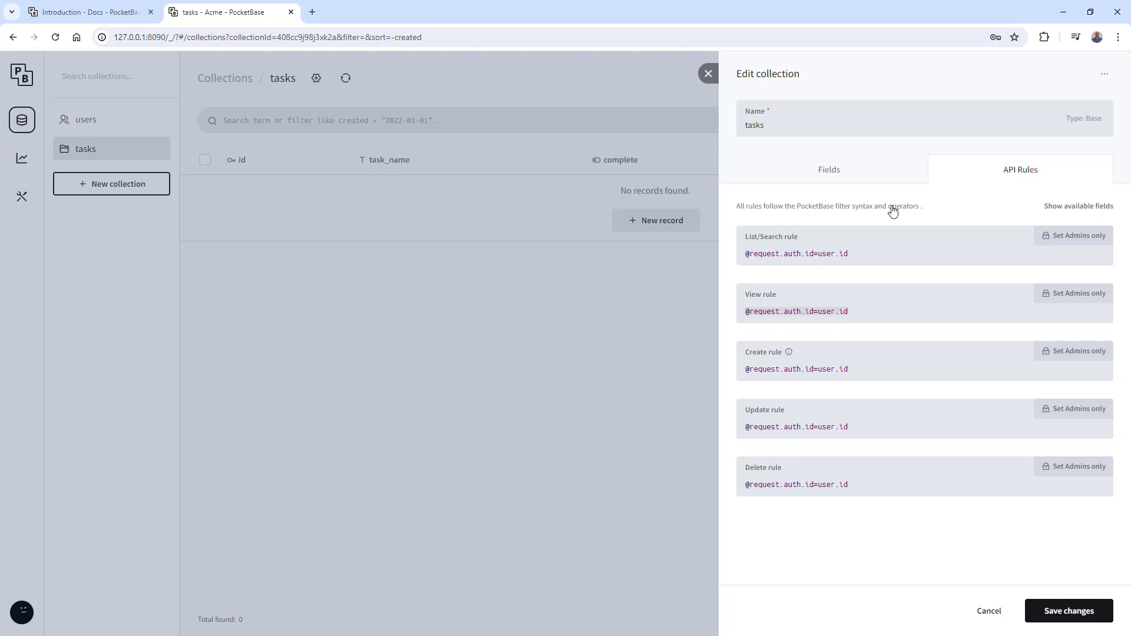
left_click(892, 209)
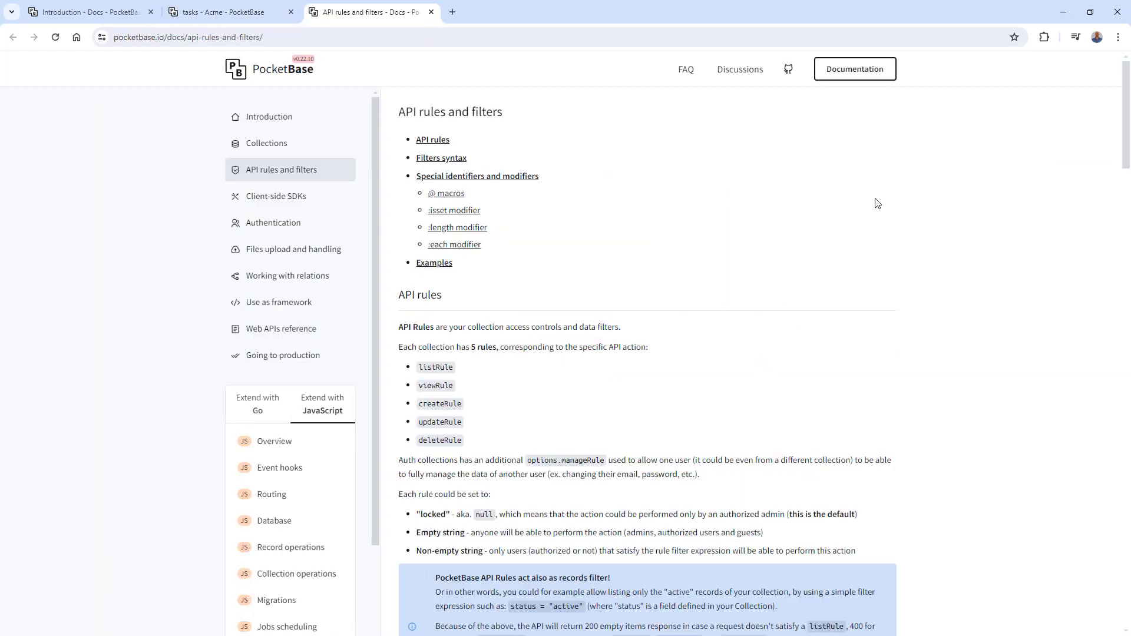
scroll(745, 269, "down", 9)
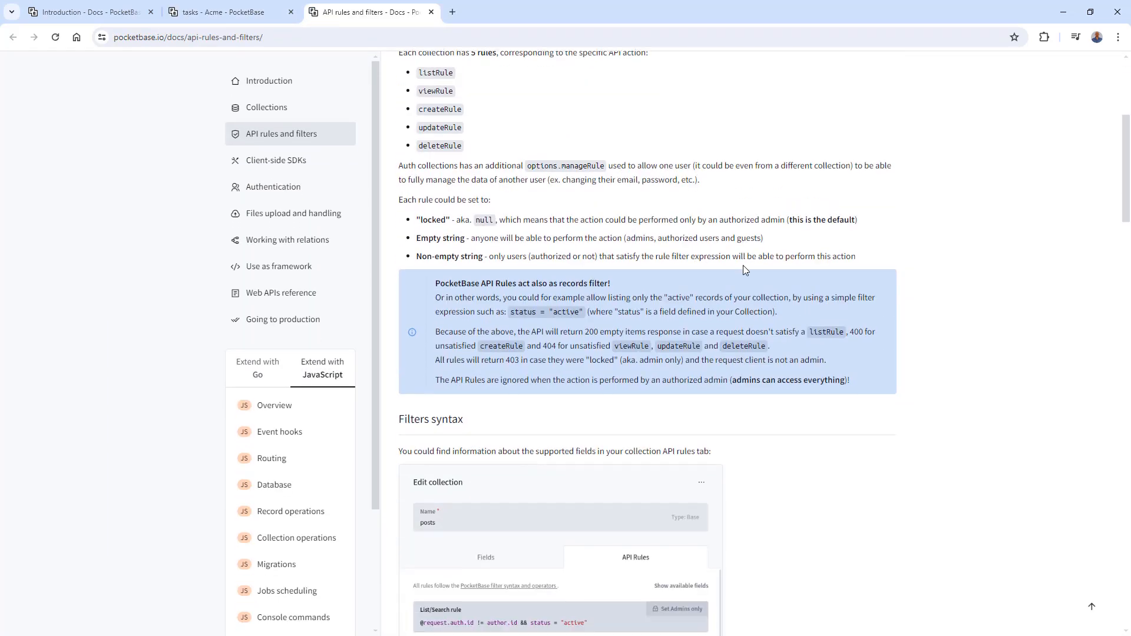
scroll(745, 271, "down", 1)
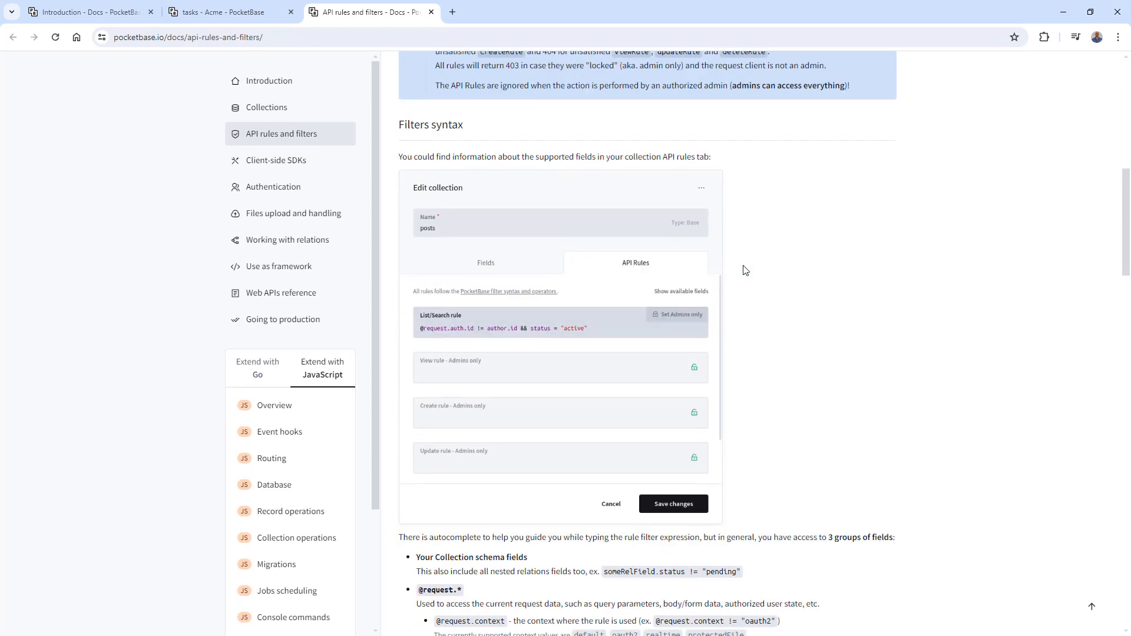
scroll(745, 271, "down", 1)
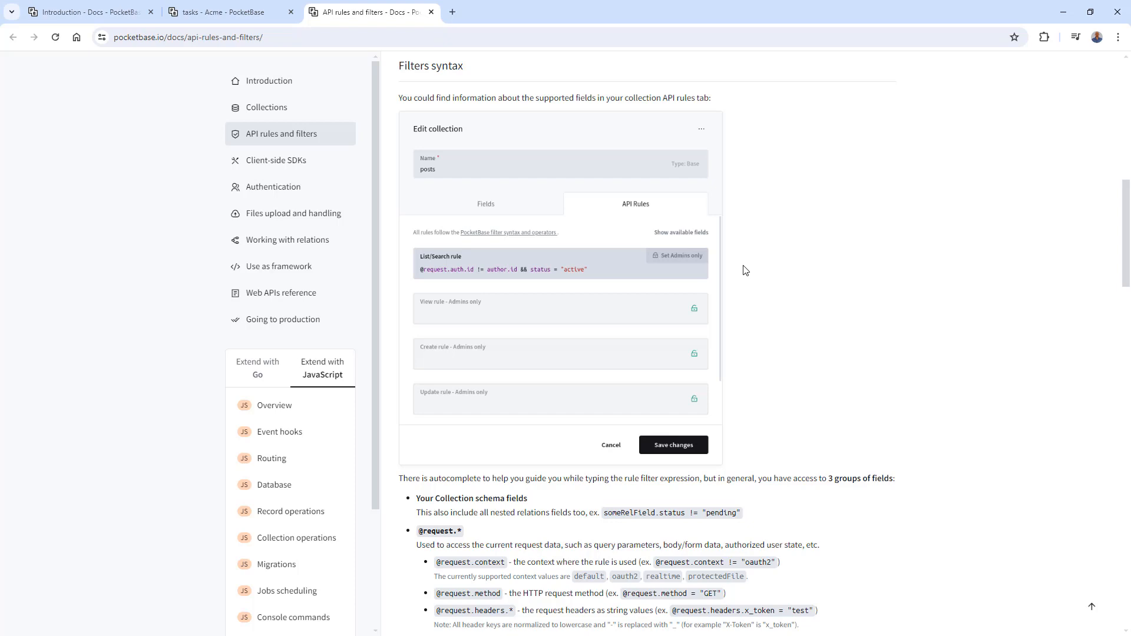
scroll(744, 270, "down", 4)
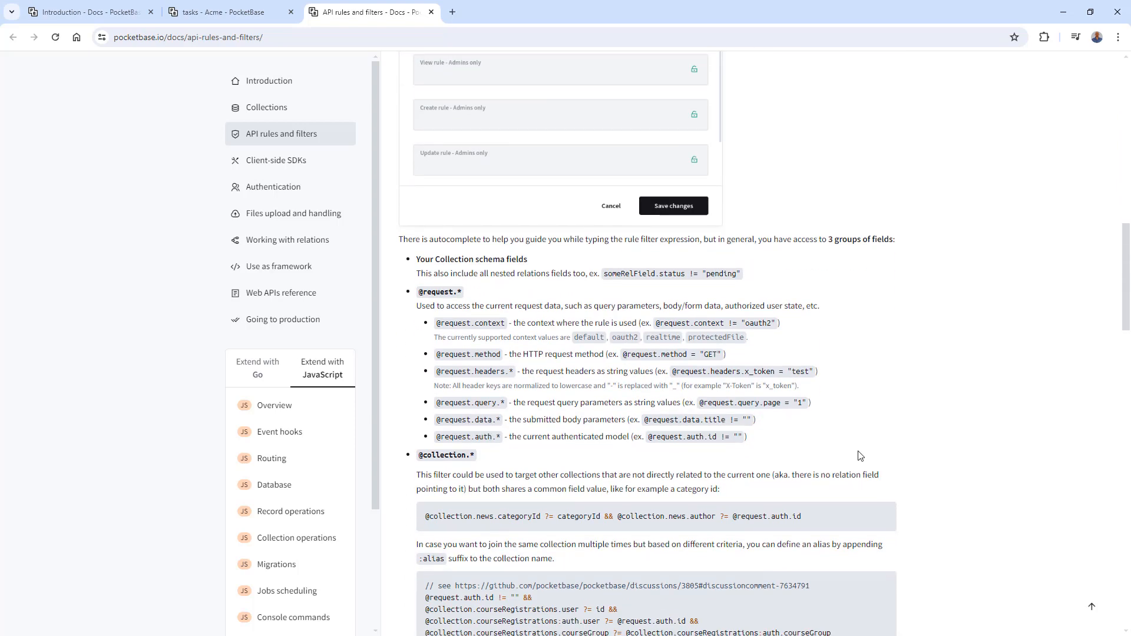
scroll(859, 455, "down", 8)
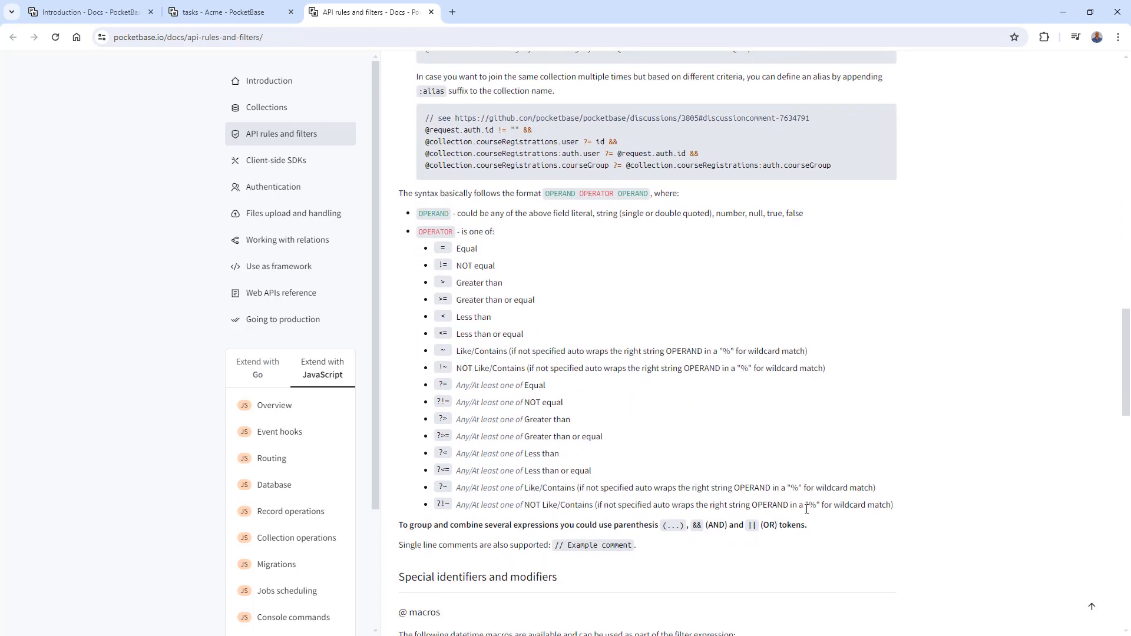
left_click_drag(894, 505, 436, 228)
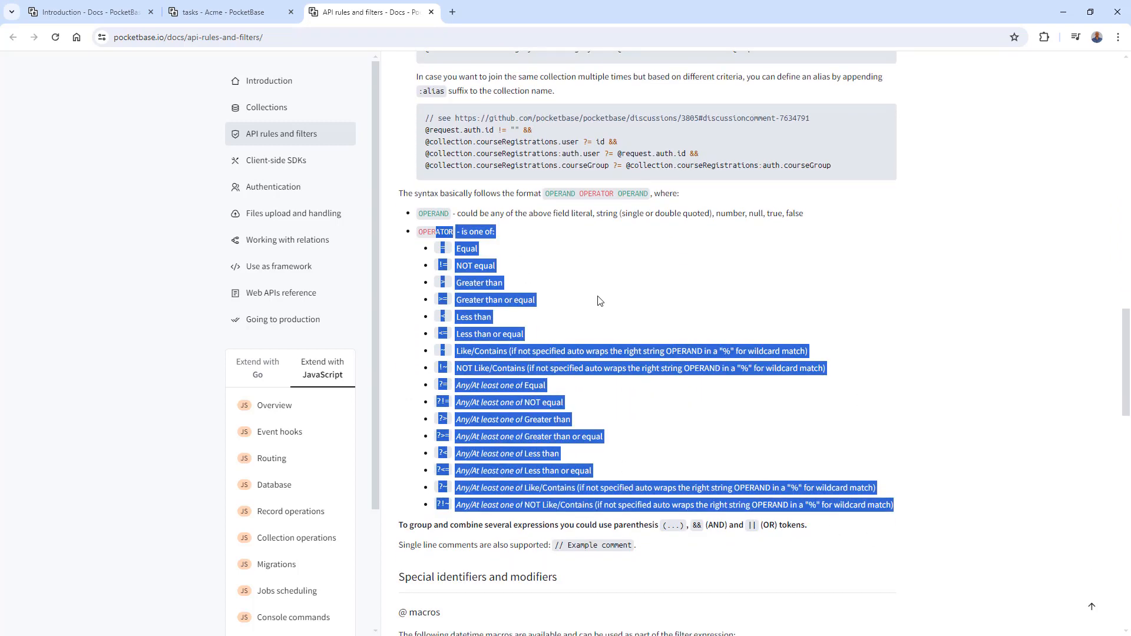
left_click(717, 330)
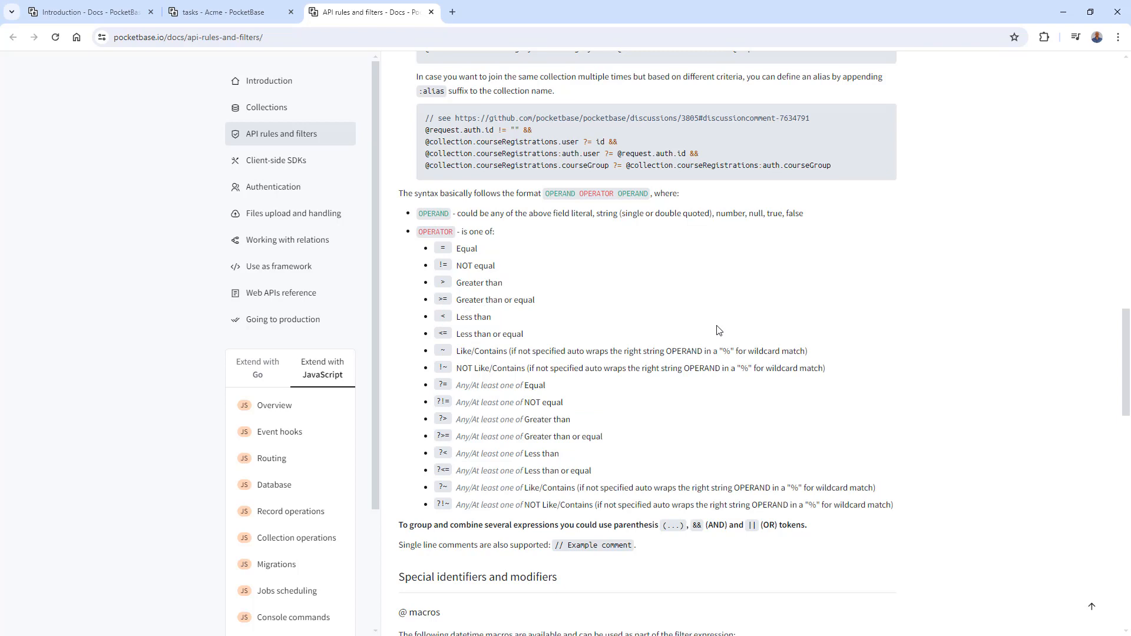
- Close the filter syntax documentation and save the tasks collection's API rule changes
left_click(431, 12)
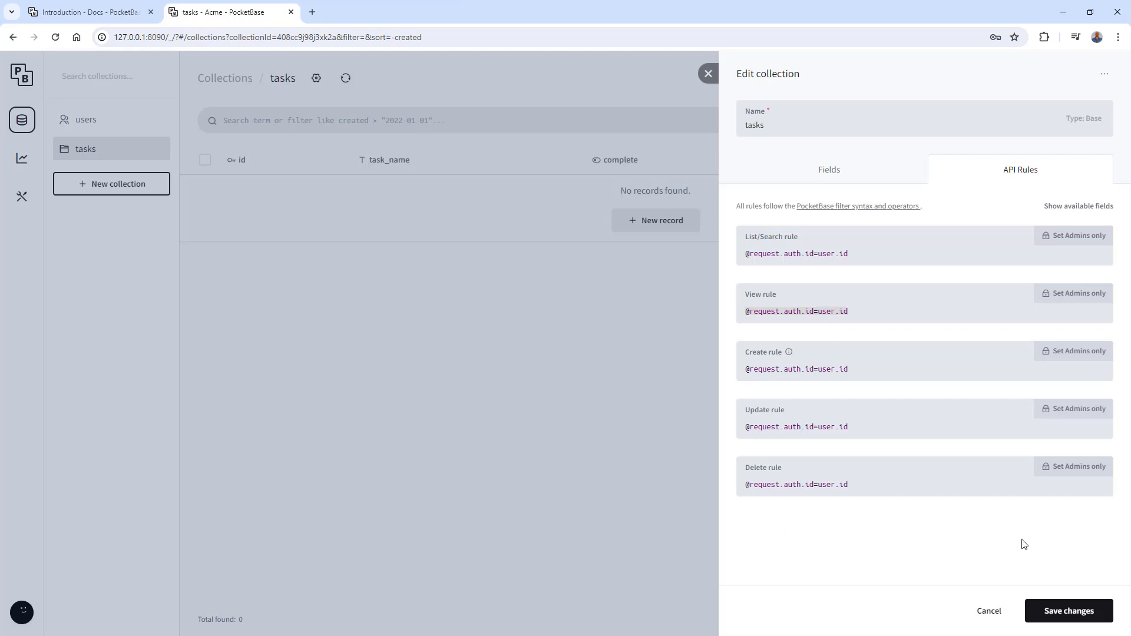
left_click(1049, 615)
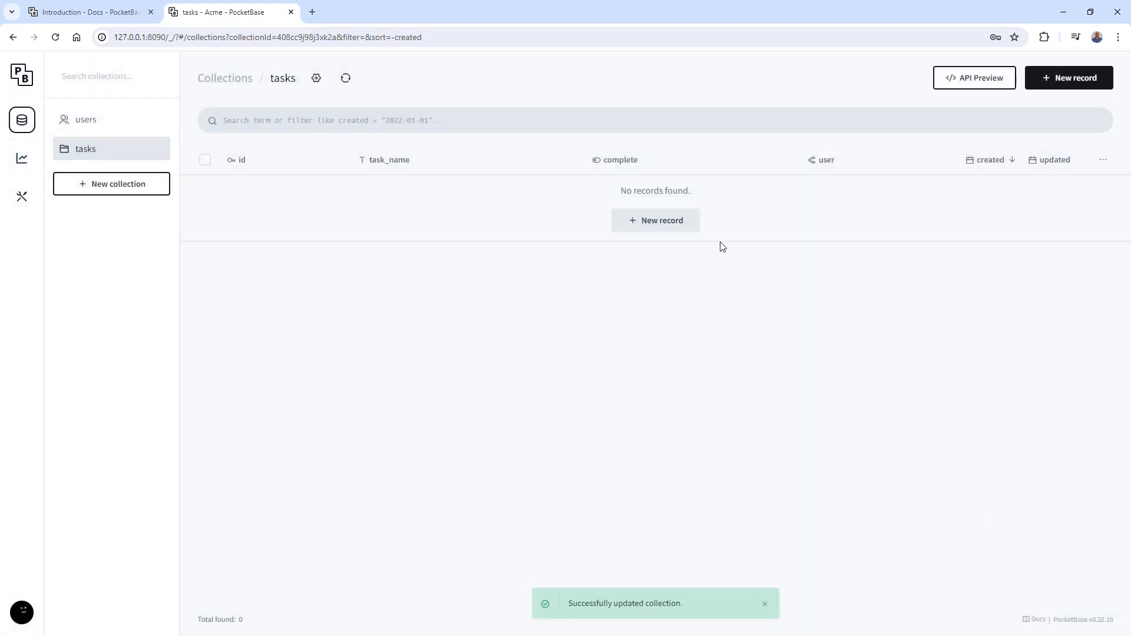
- Create a record in the tasks collection with task_name "Take Buster to vet" and the Test Admin user as its owner, leaving complete off
left_click(682, 226)
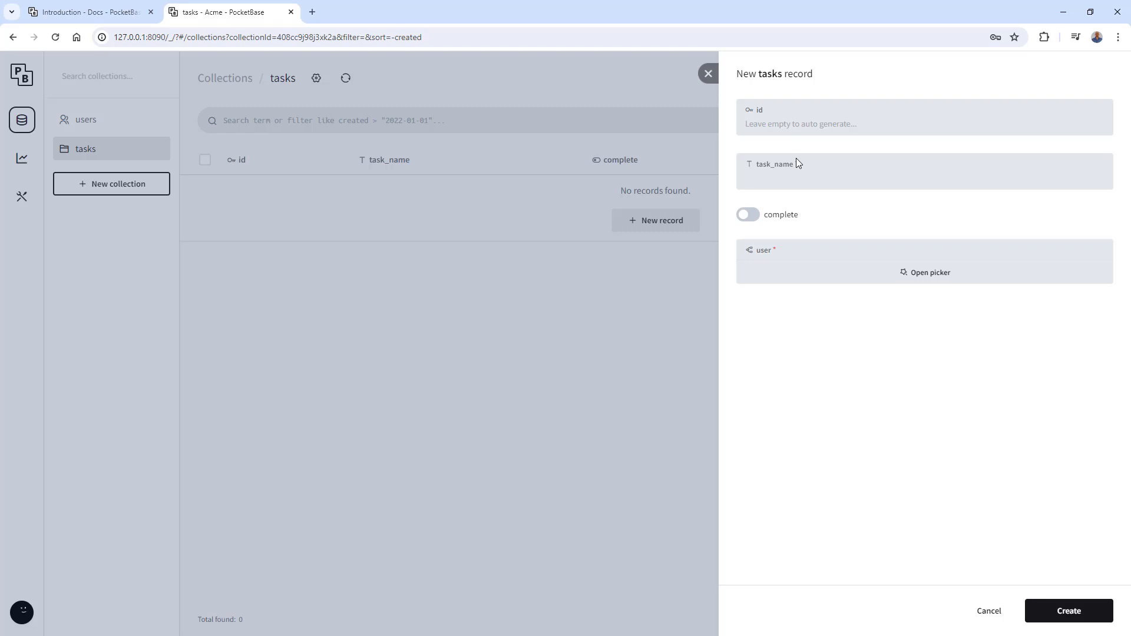
left_click(811, 184)
type("Ta")
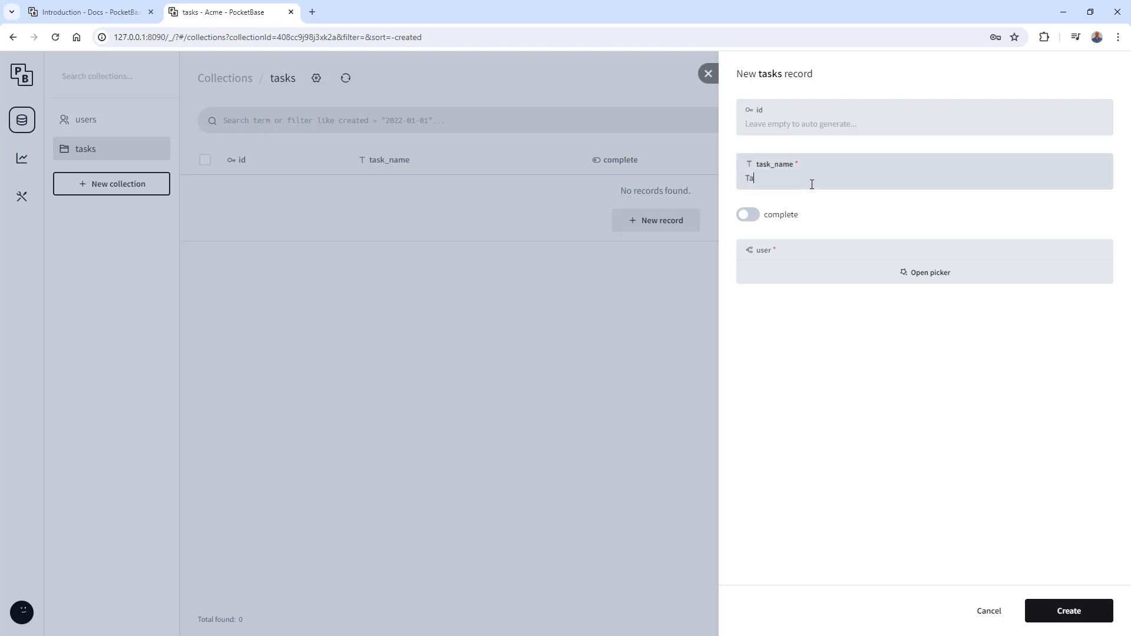
type("ke Buster to vet")
left_click(909, 280)
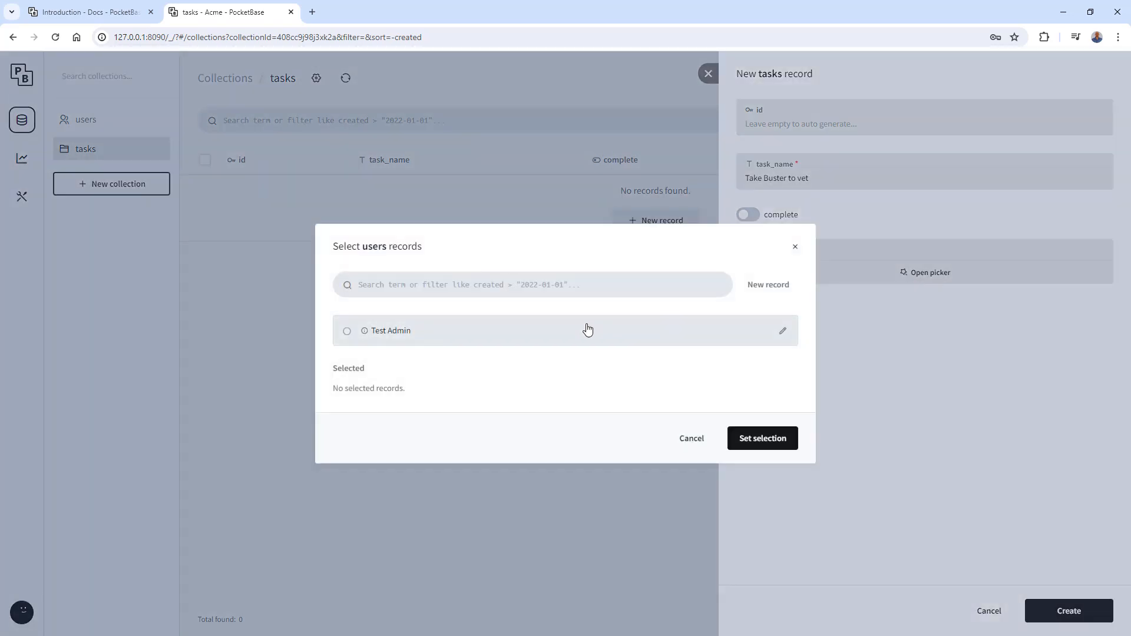
left_click(538, 333)
left_click(764, 442)
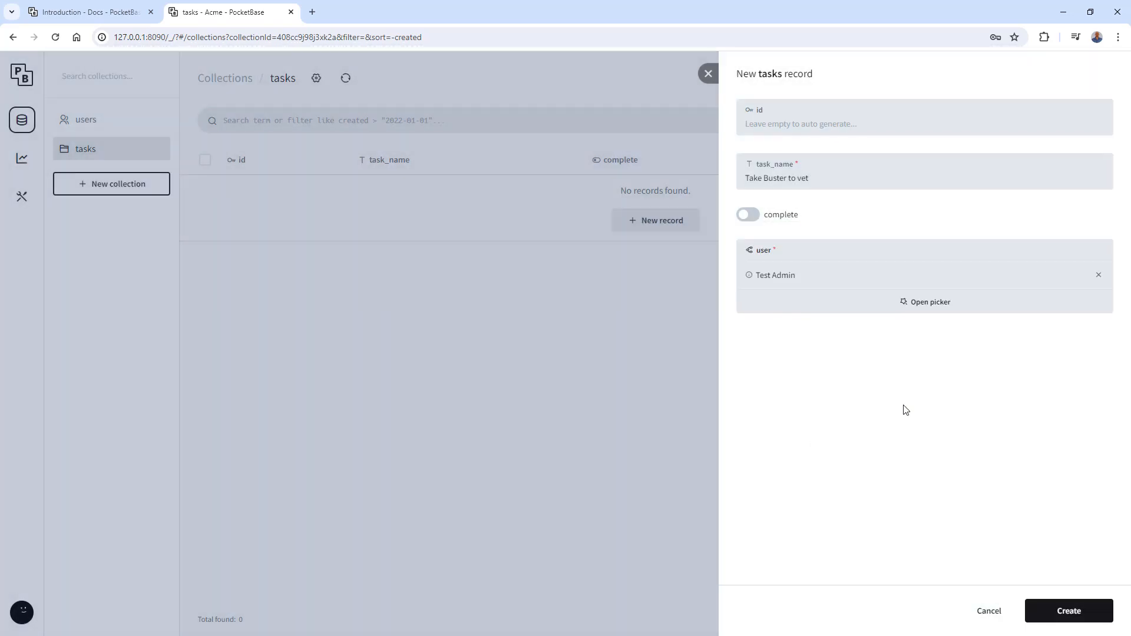
left_click(1066, 611)
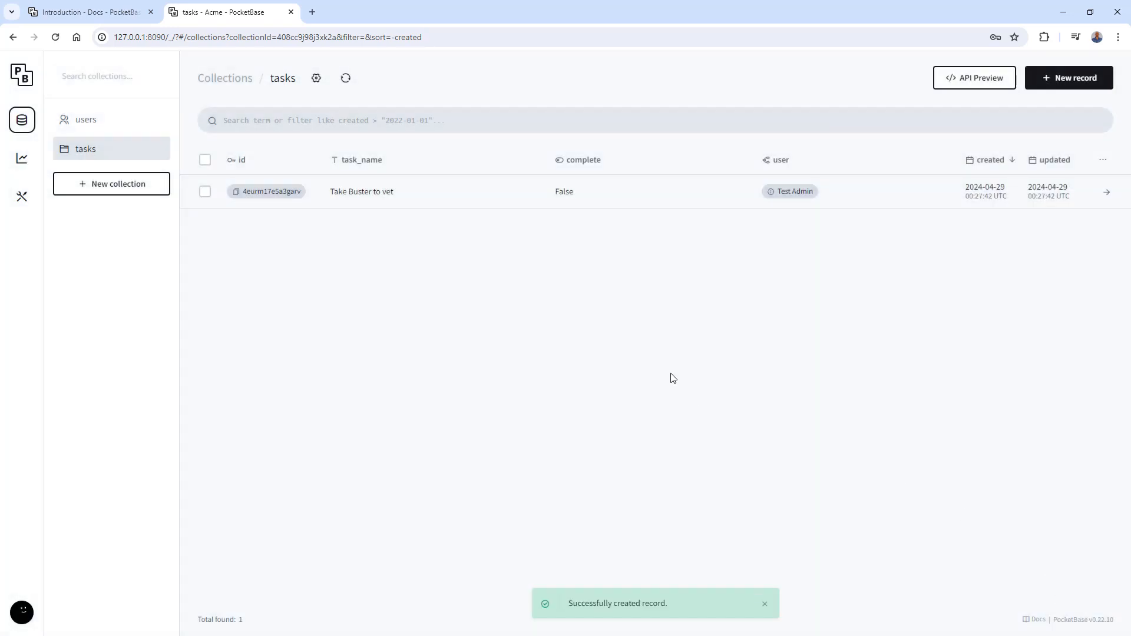